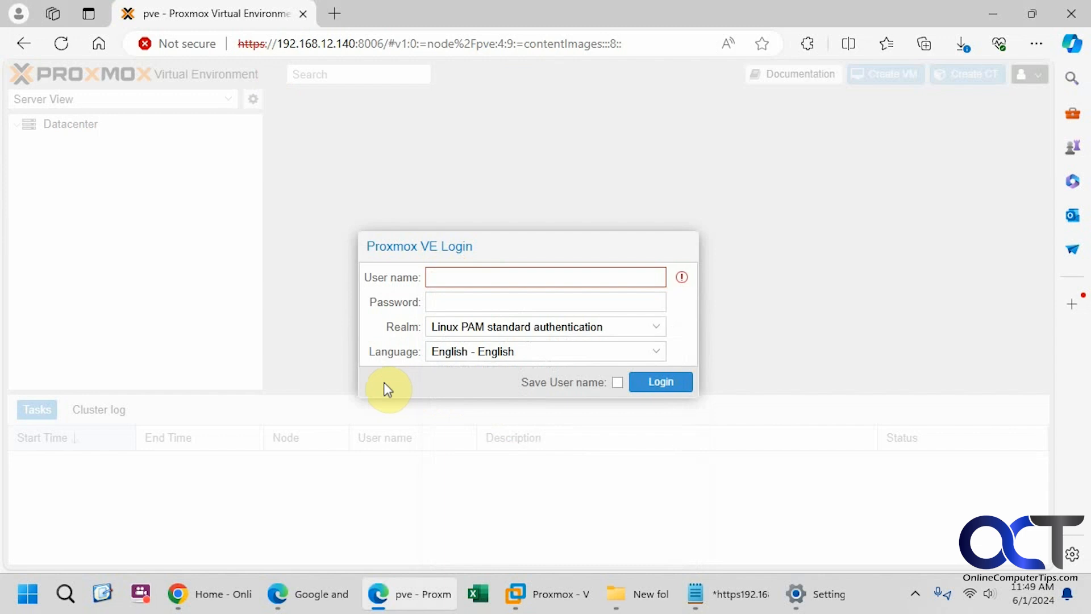
Log in to the Proxmox VE web interface as root with the account password
left_click(461, 277)
type("root")
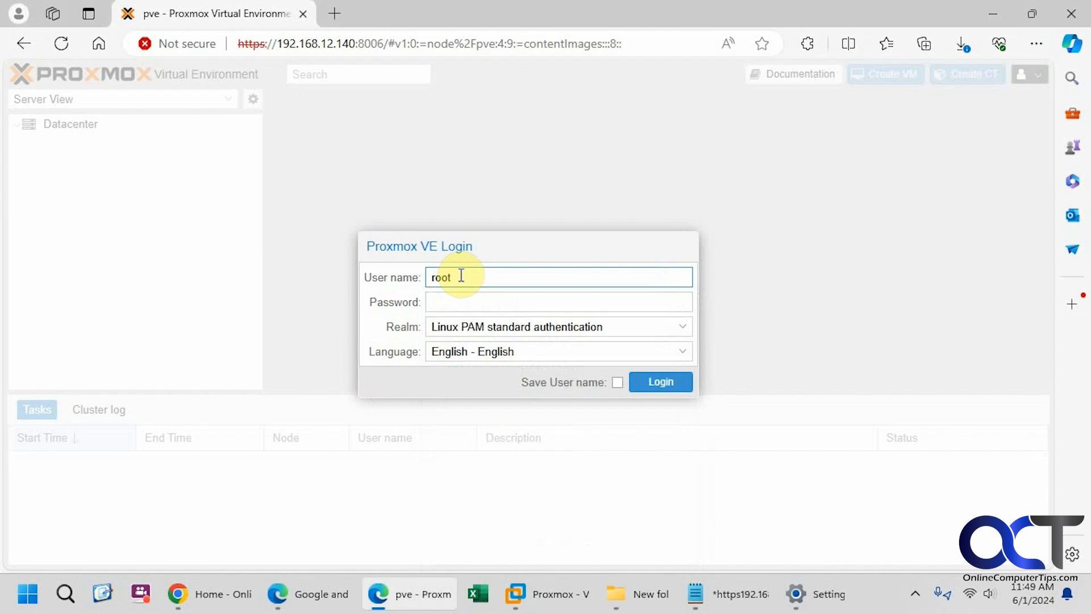
key("Tab")
type("••••")
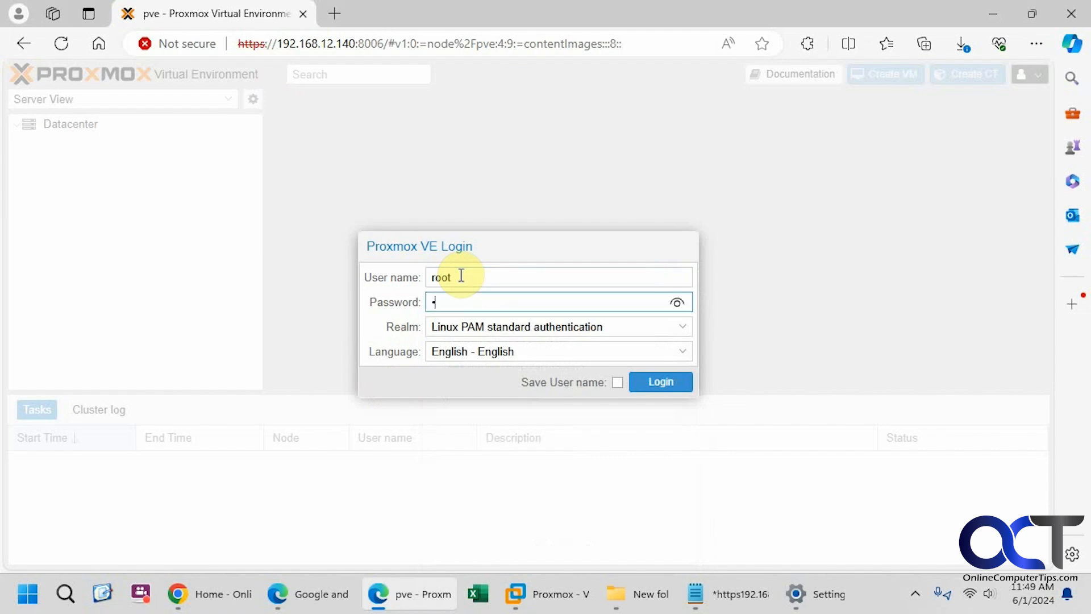
type("••••")
left_click(637, 386)
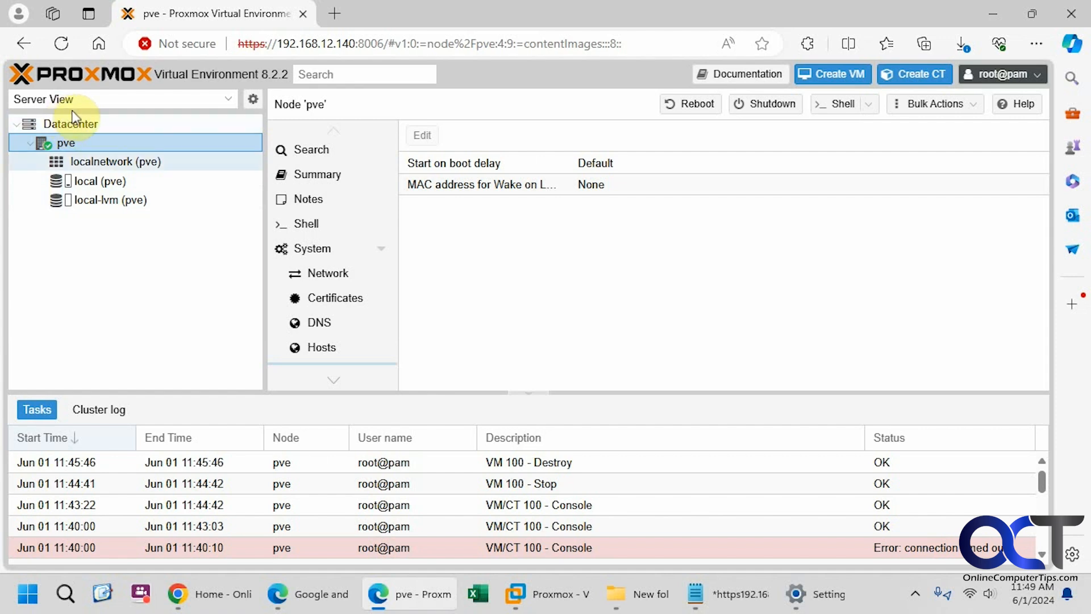
Browse the local storage's ISO images, dismissing the Upload dialog without uploading anything
left_click(98, 185)
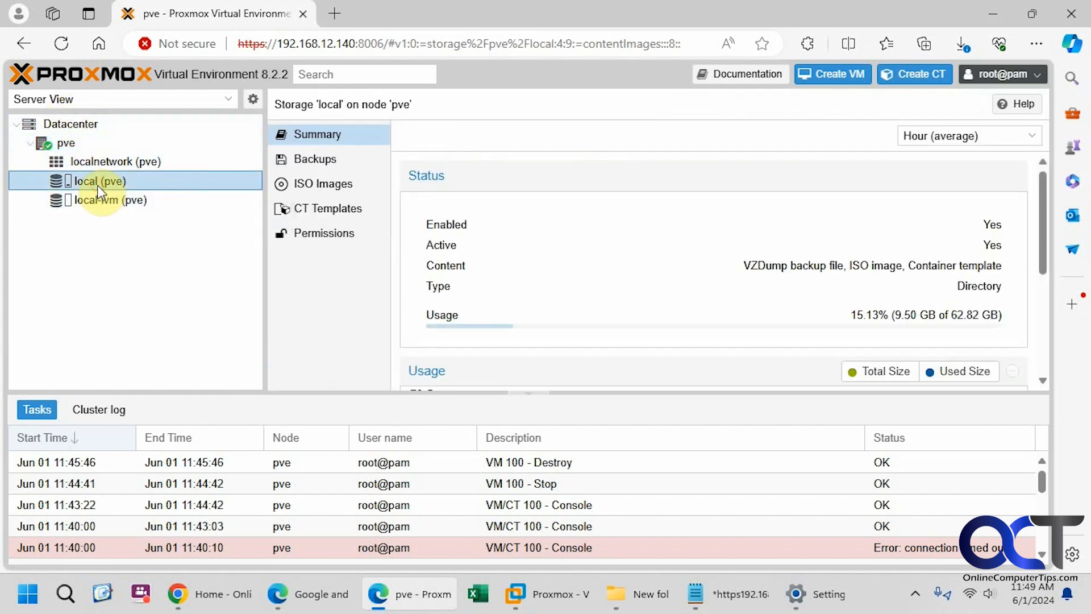
left_click(318, 190)
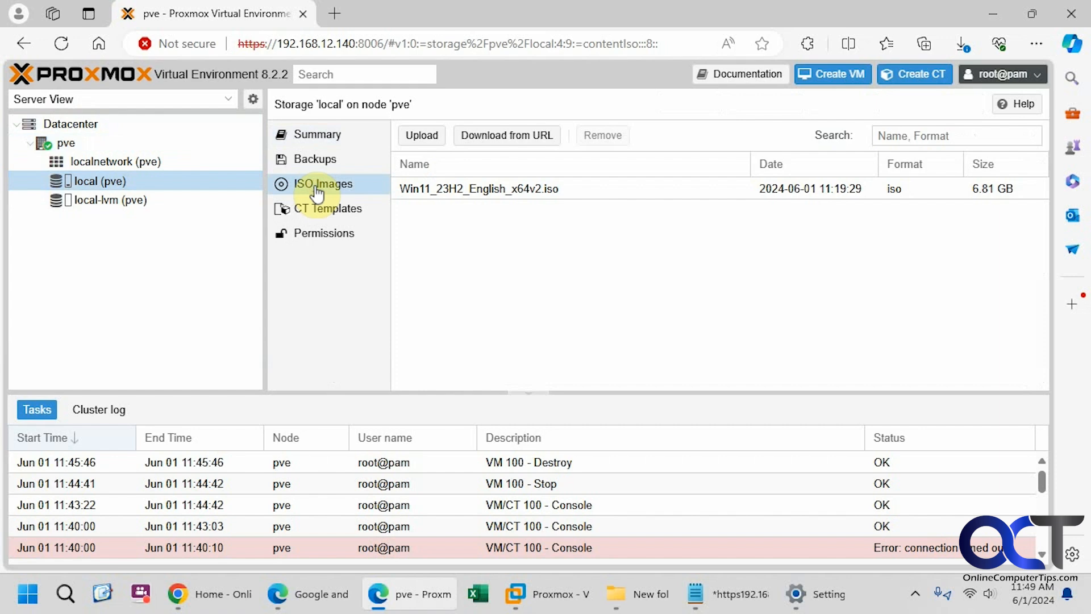
left_click(421, 139)
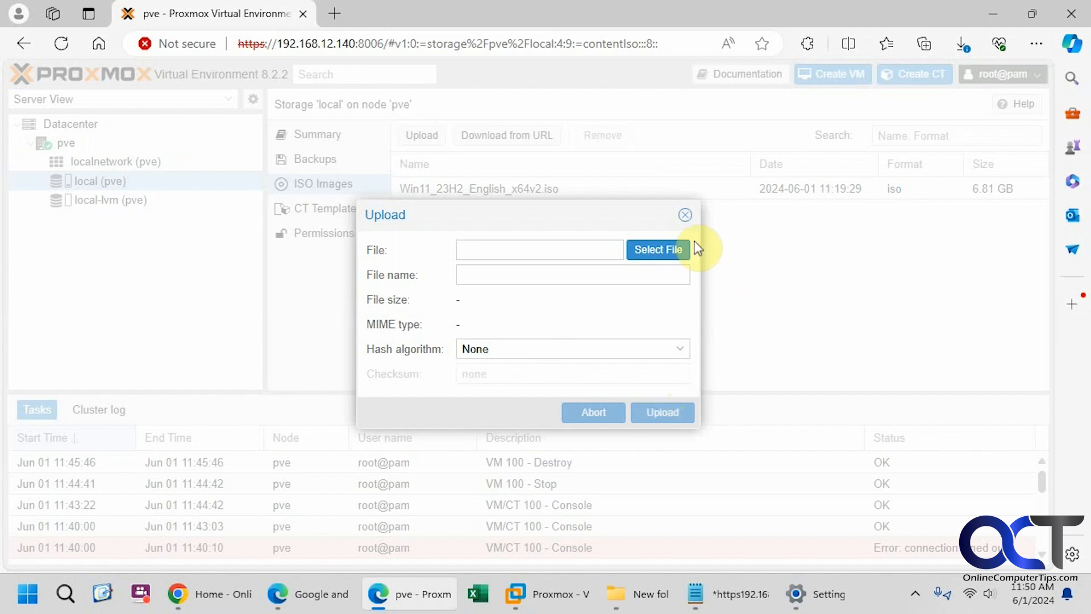
left_click(685, 215)
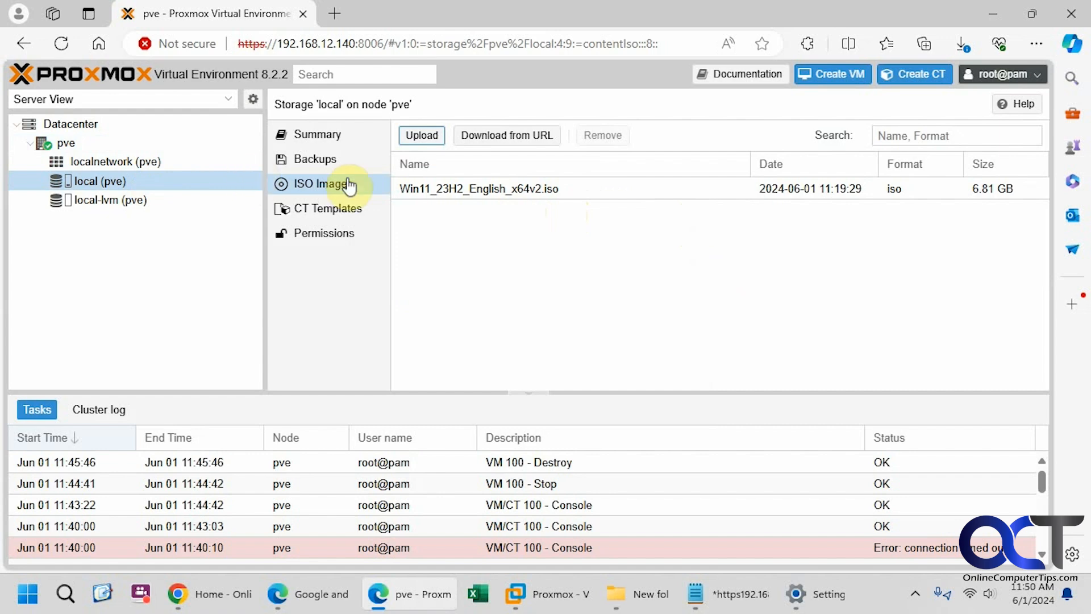
Start a new VM on node pve with ID 100, name Win11-Pro, advanced options enabled
left_click(843, 84)
left_click(509, 164)
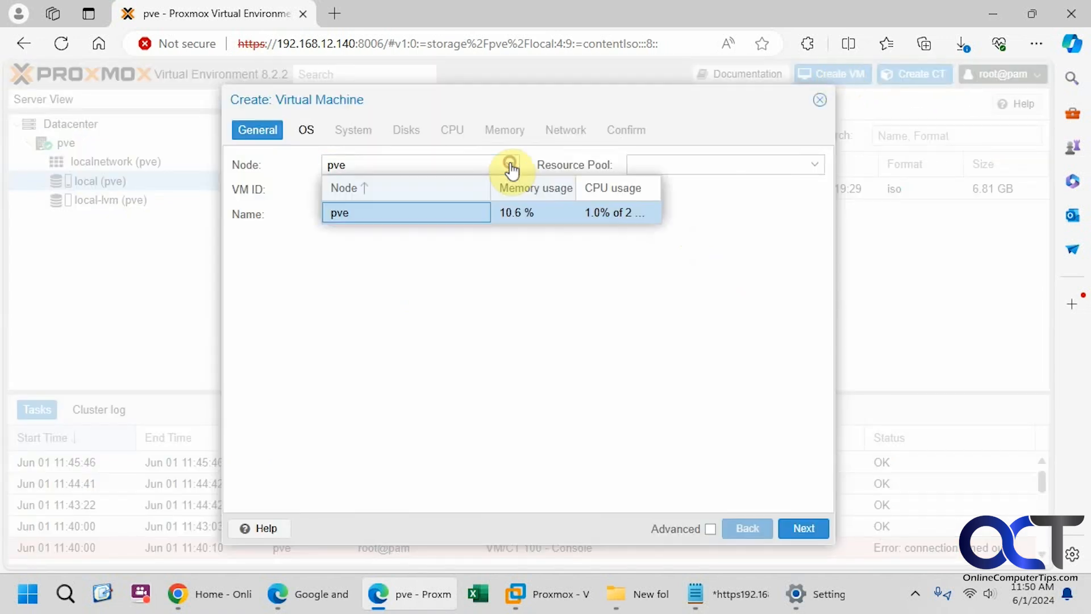
left_click(510, 166)
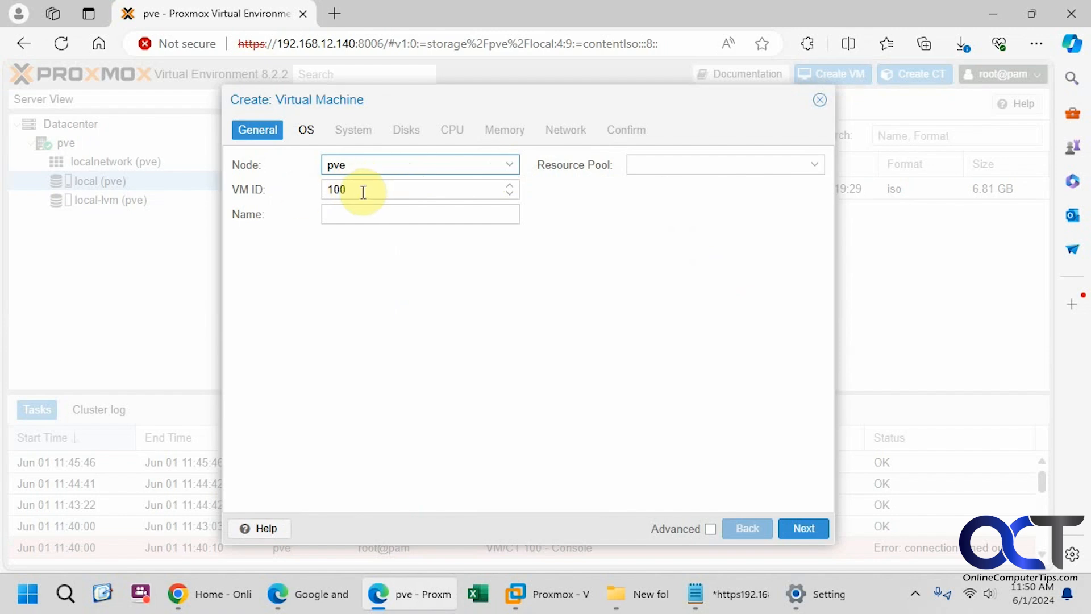
left_click(584, 200)
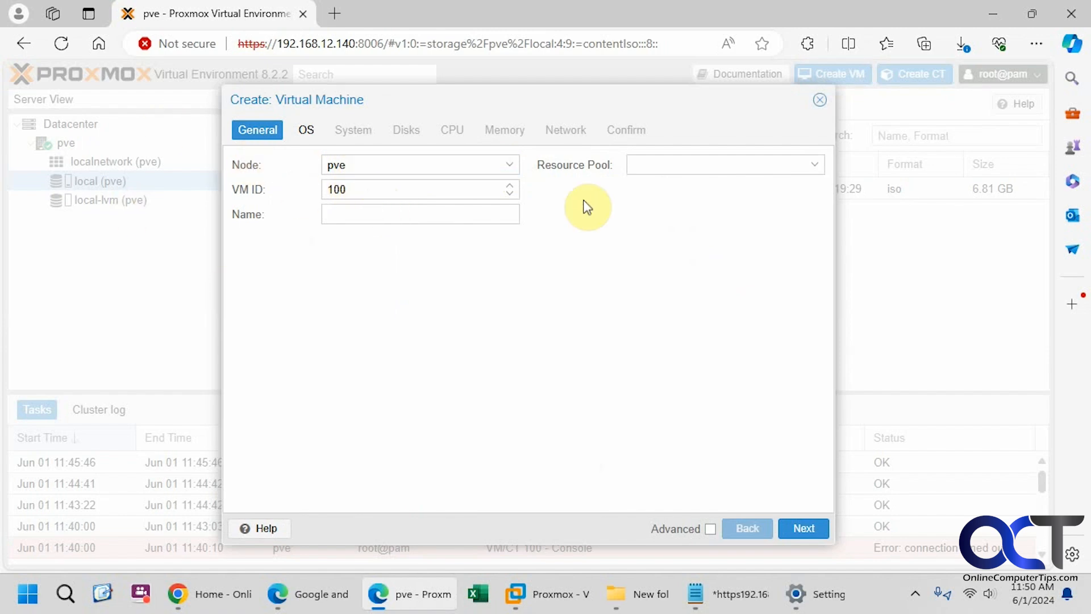
left_click(423, 214)
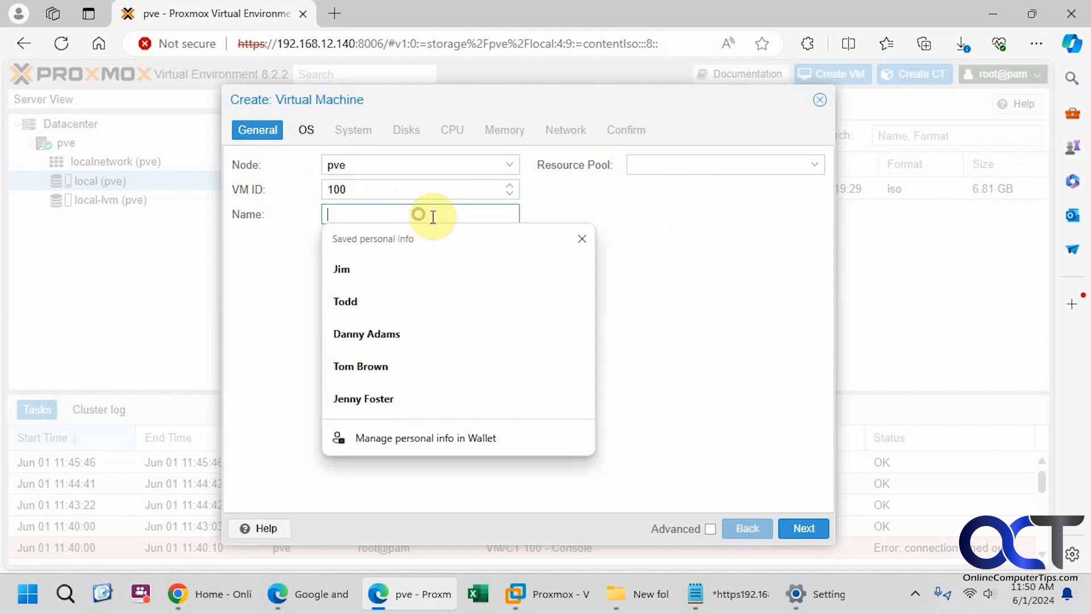
type("Win11-Pro")
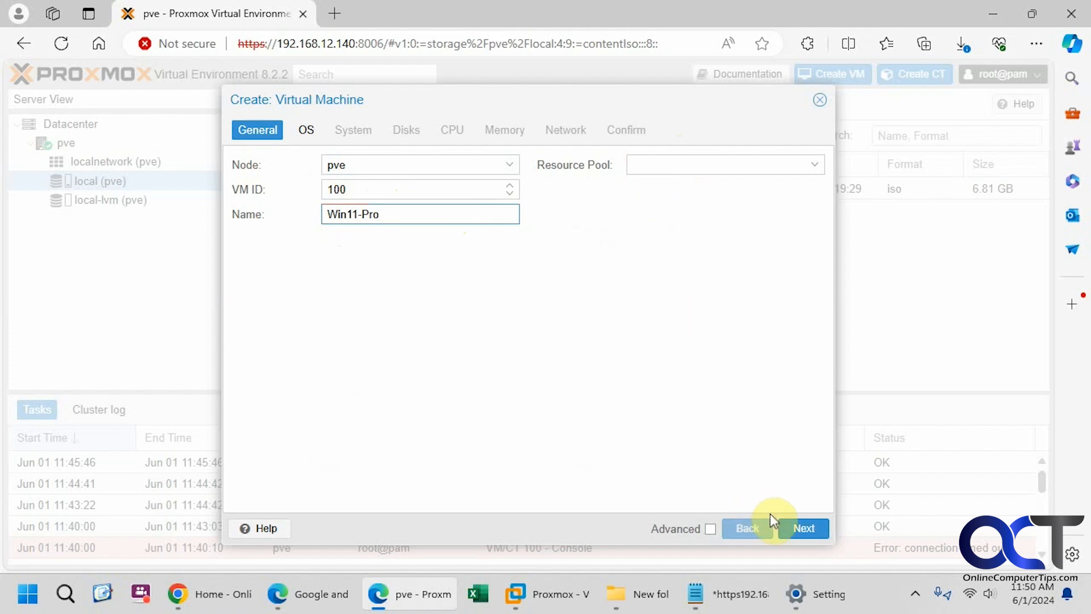
left_click(710, 530)
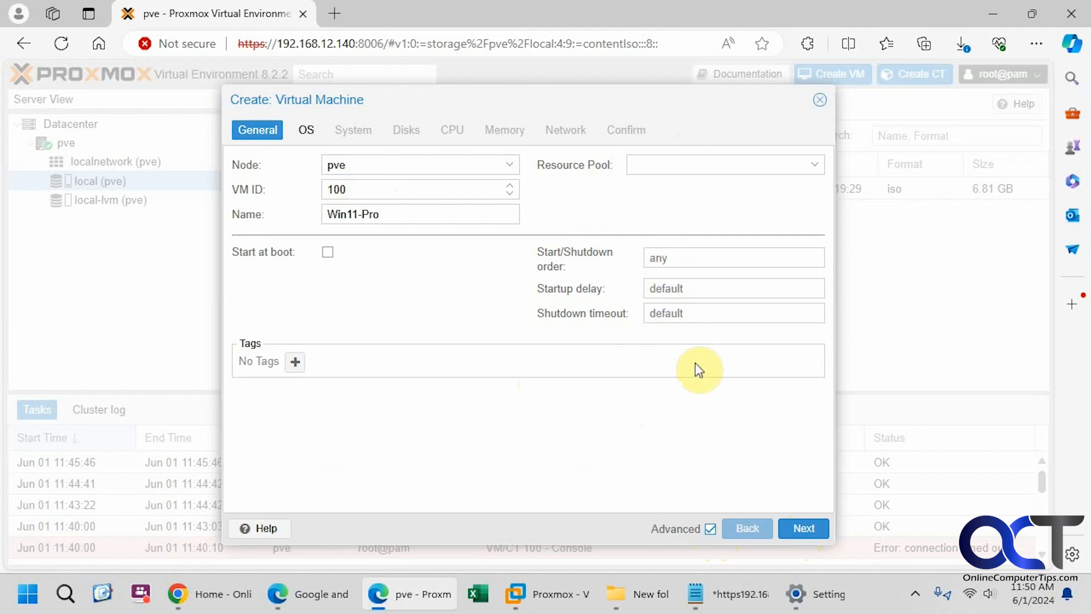
Use Win11_23H2_English_x64v2.iso with guest OS Microsoft Windows 11/2022/2025
left_click(803, 528)
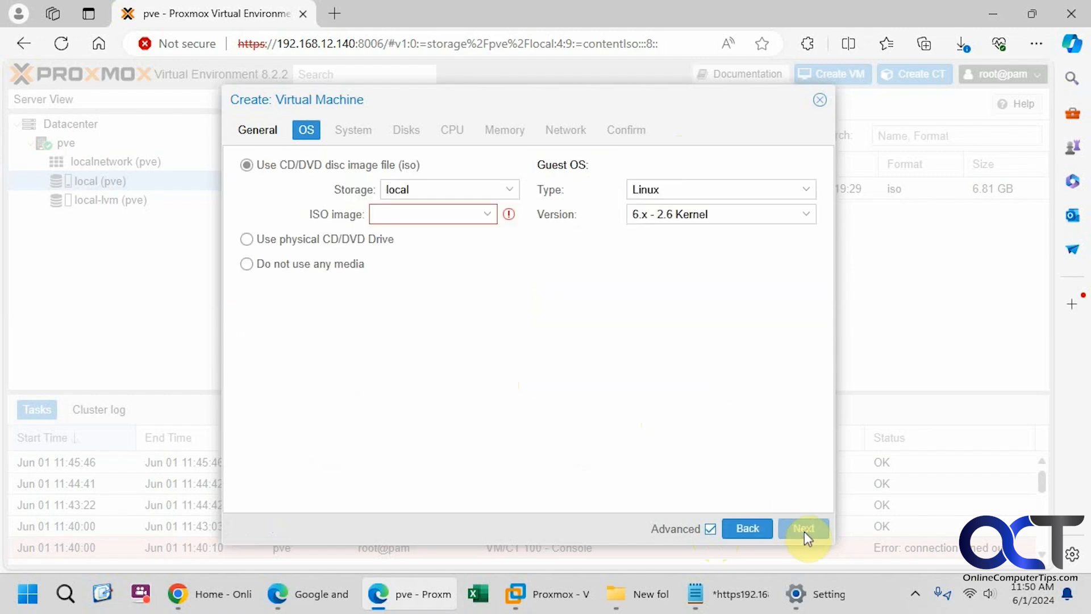
left_click(487, 215)
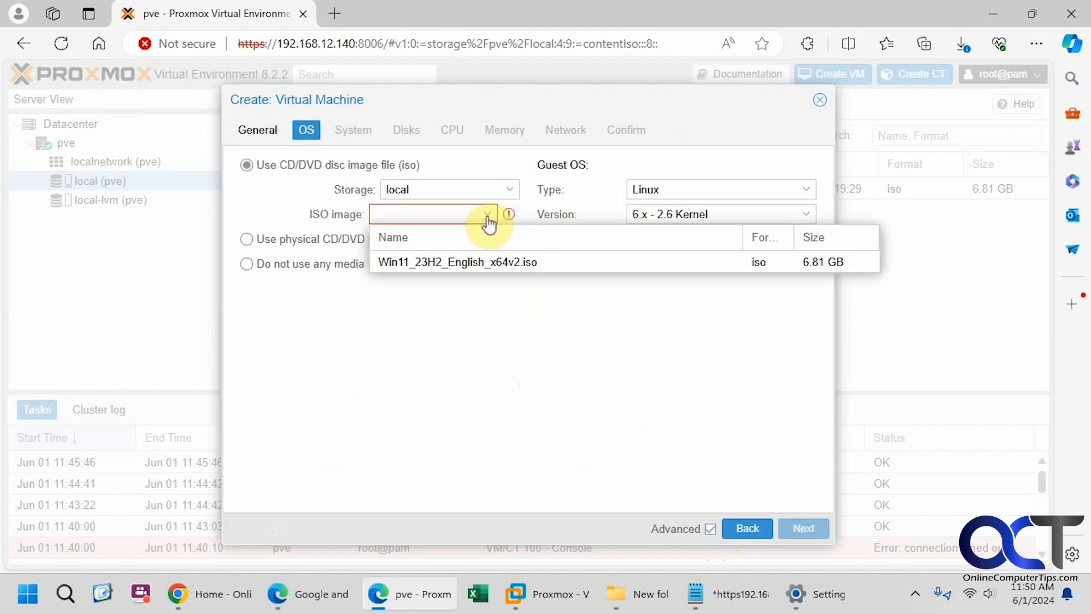
left_click(488, 260)
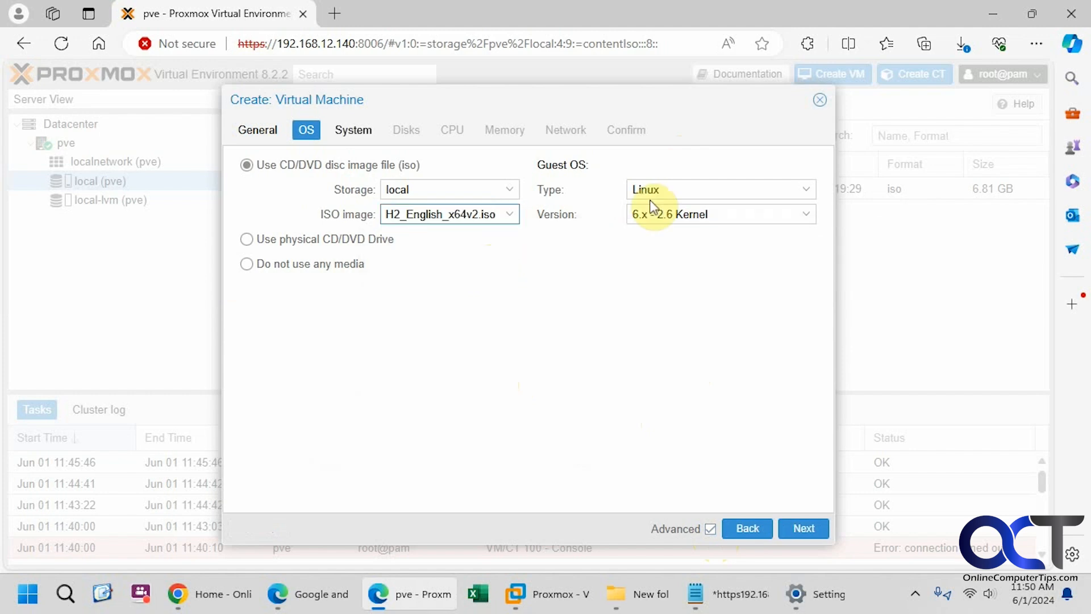
left_click(668, 191)
left_click(688, 228)
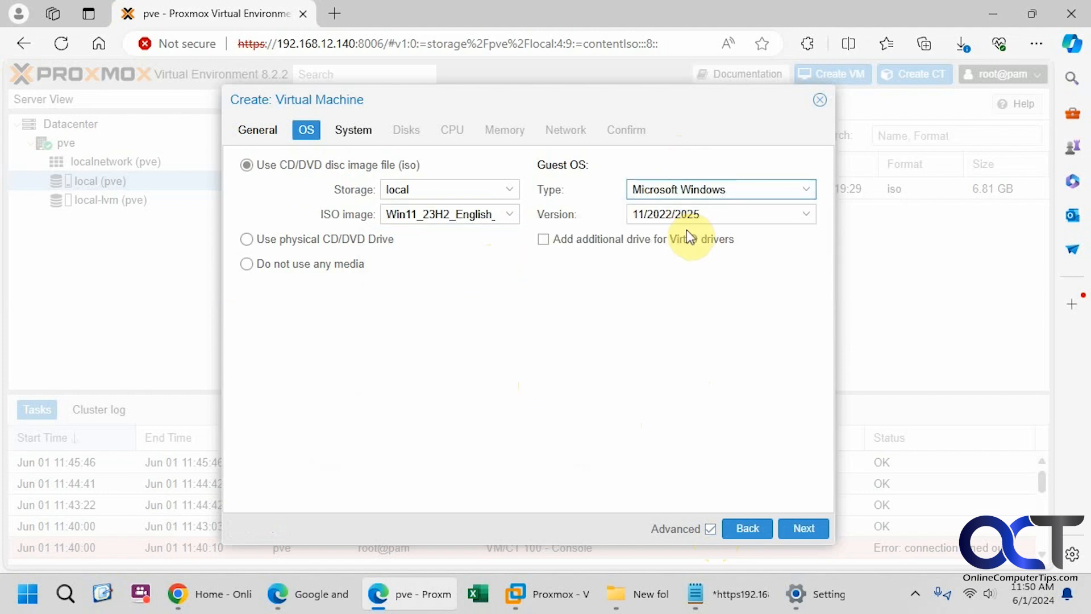
left_click(804, 216)
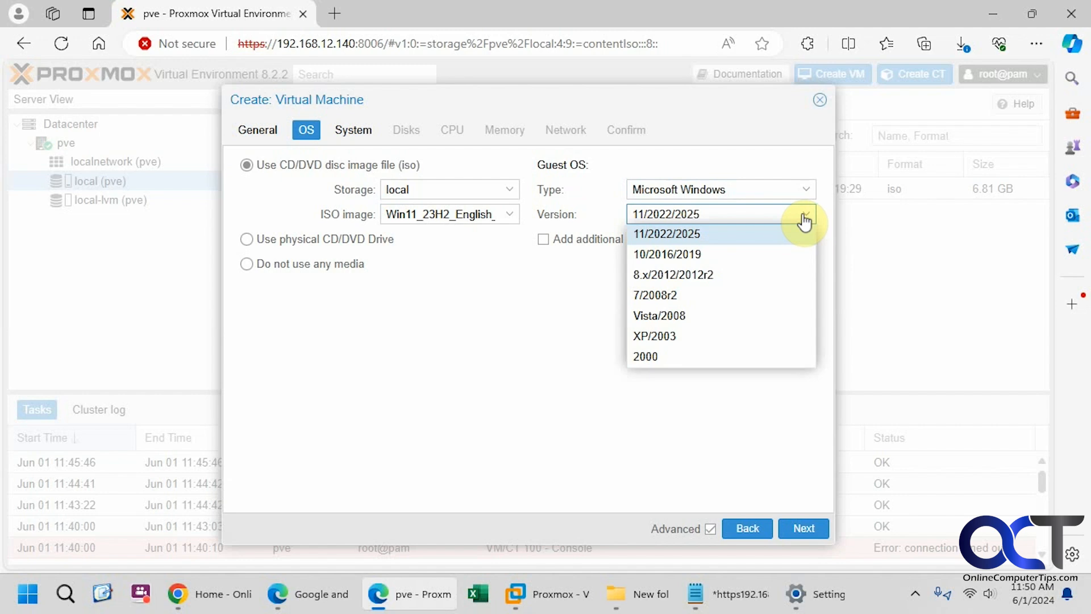
left_click(567, 297)
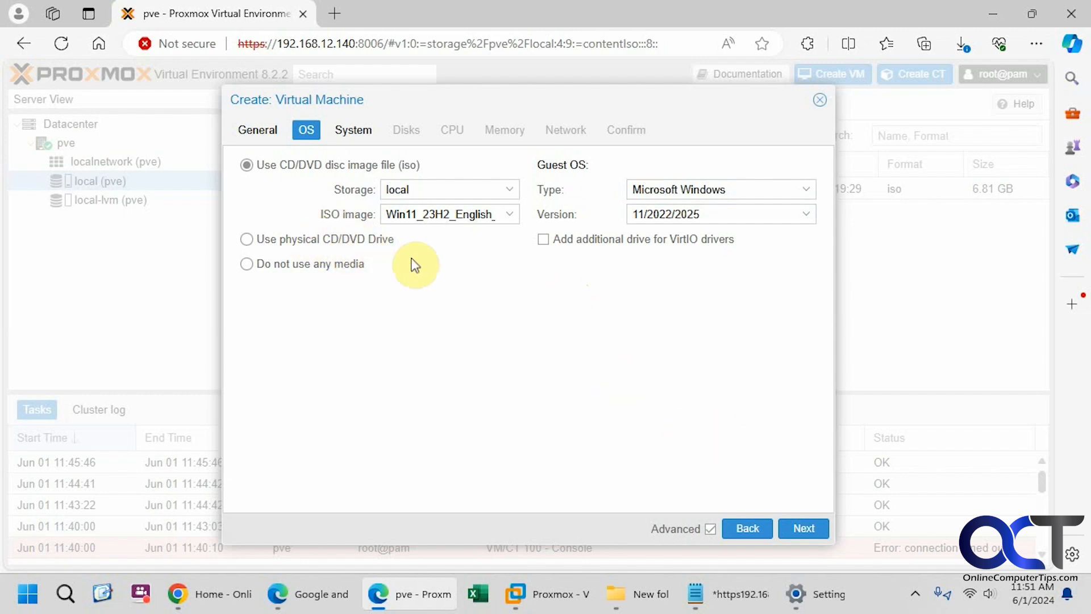
left_click(804, 529)
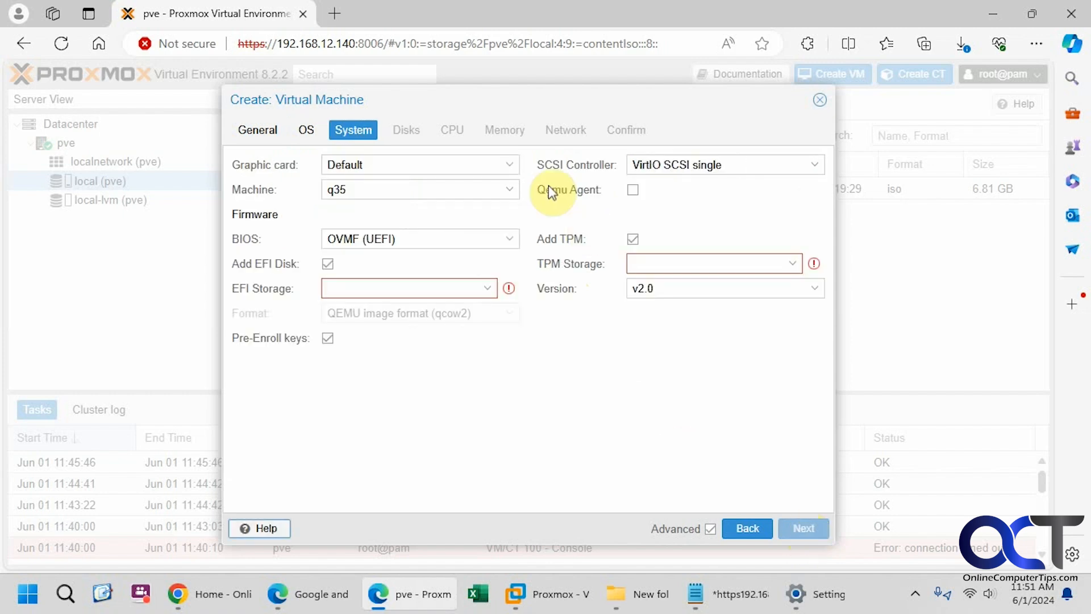
Keep Default graphics, q35 machine type and OVMF (UEFI) firmware
left_click(511, 166)
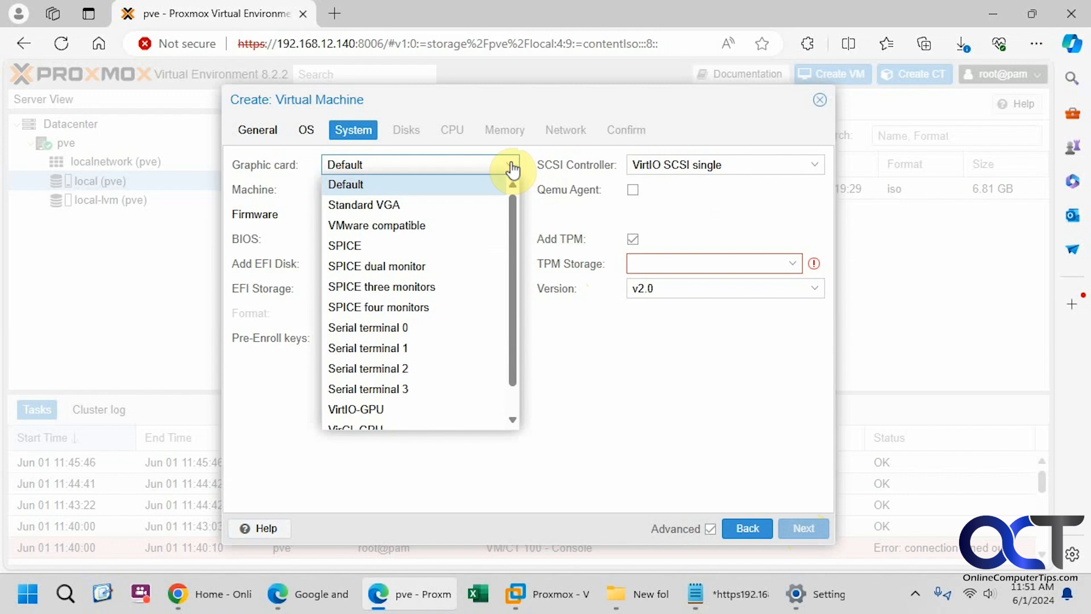
left_click(511, 166)
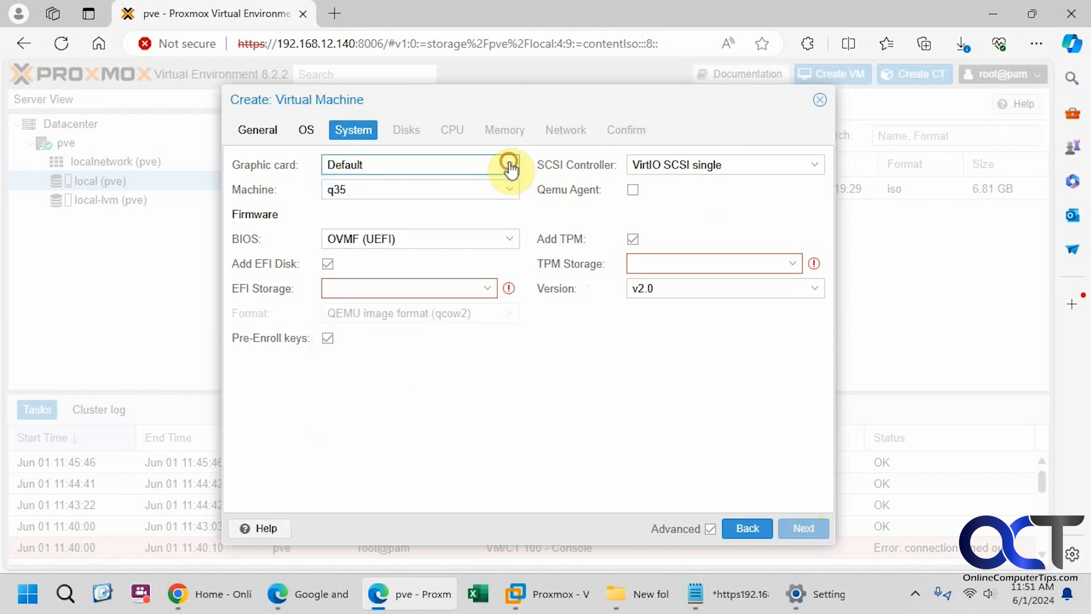
left_click(511, 191)
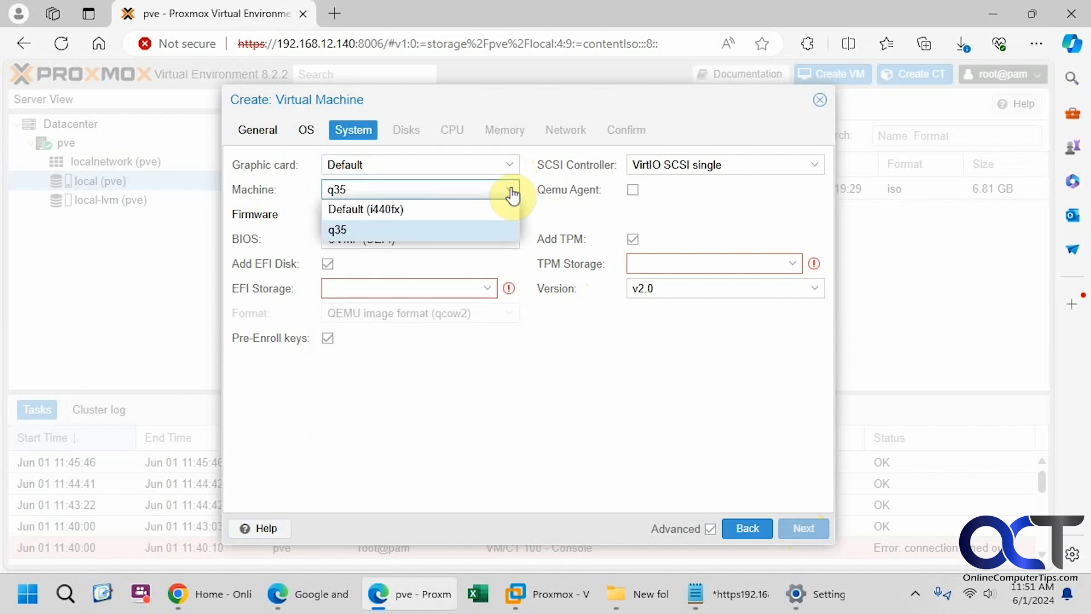
left_click(510, 190)
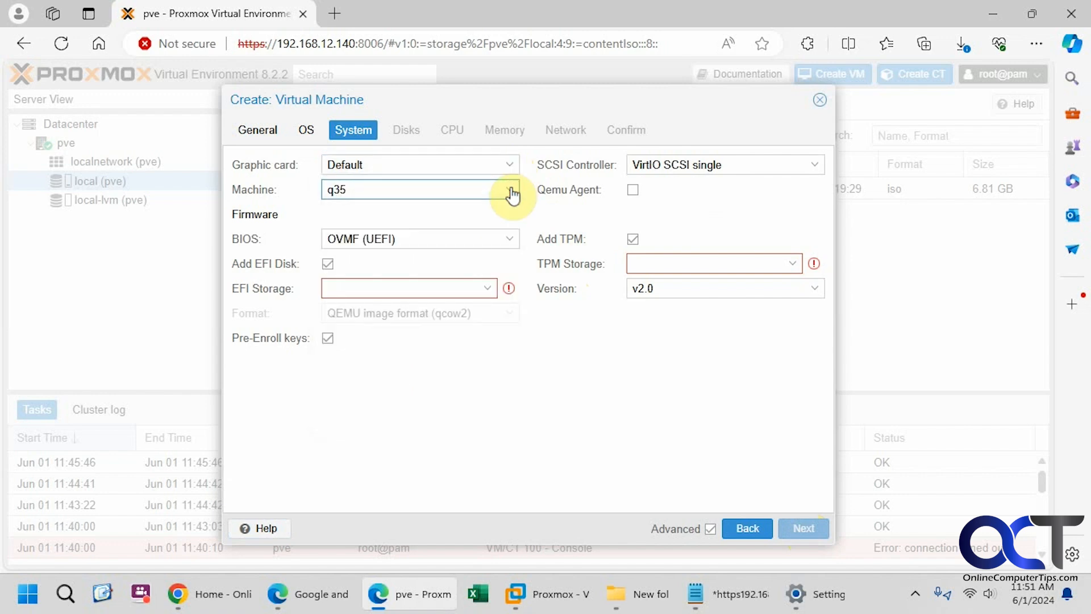
left_click(512, 241)
left_click(514, 244)
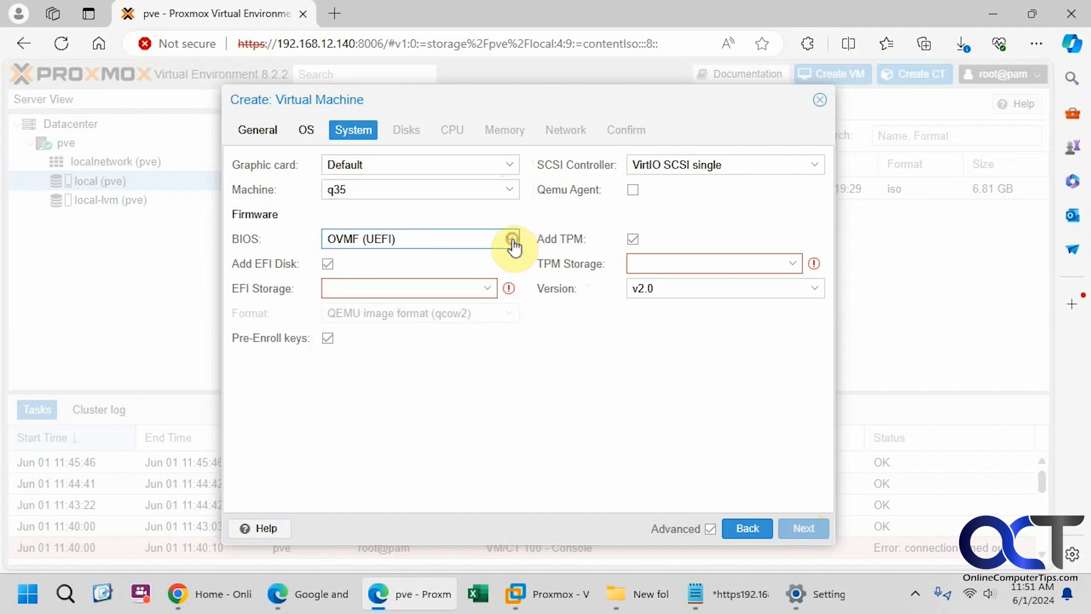
Store the EFI disk and TPM v2.0 state on local-lvm, keeping VirtIO SCSI single
left_click(487, 289)
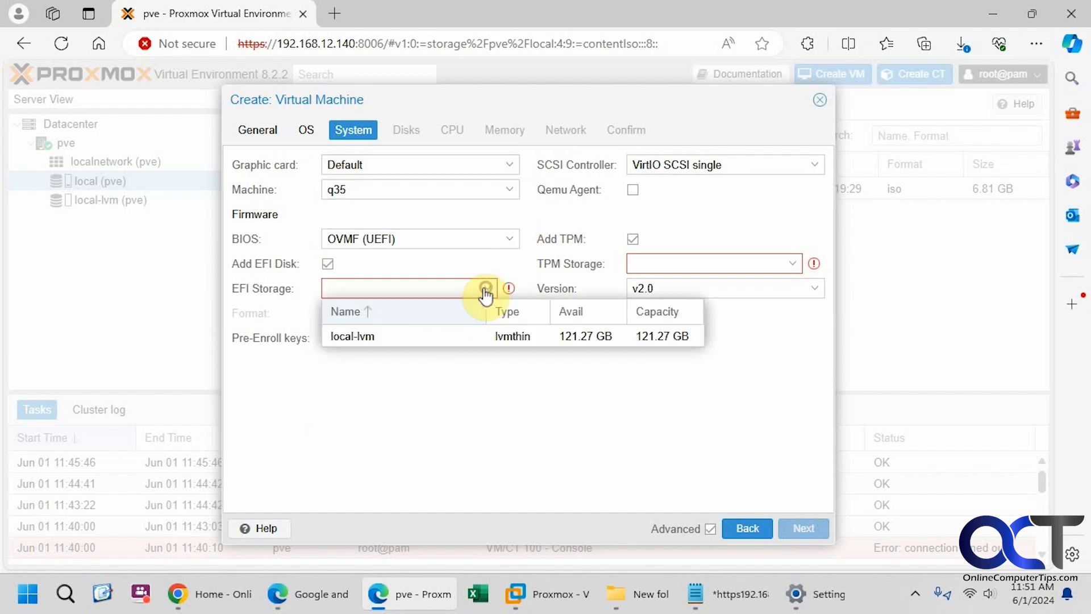
left_click(378, 335)
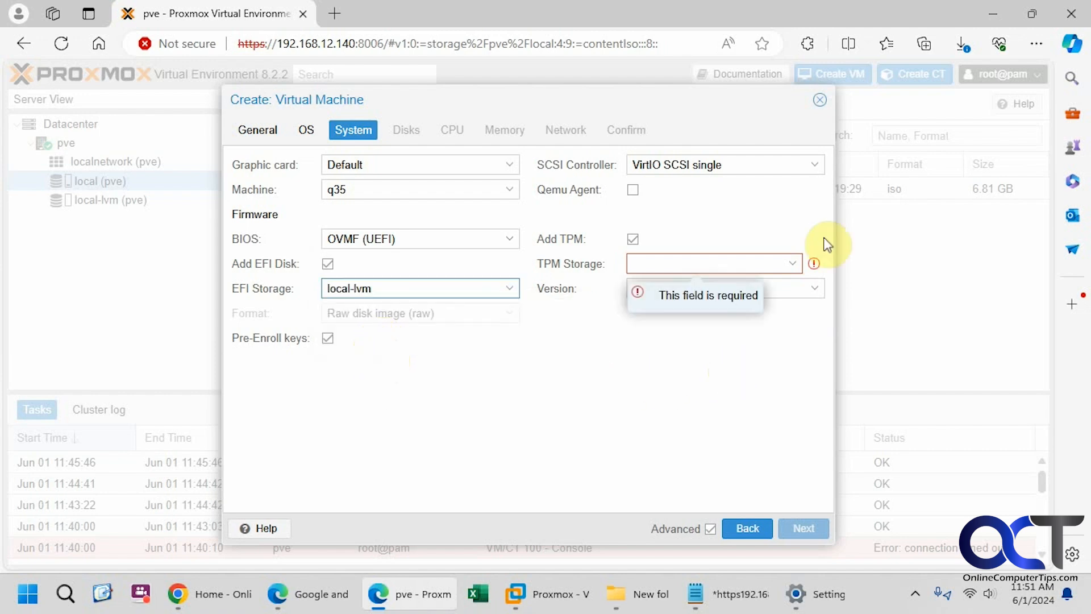
left_click(817, 170)
left_click(818, 170)
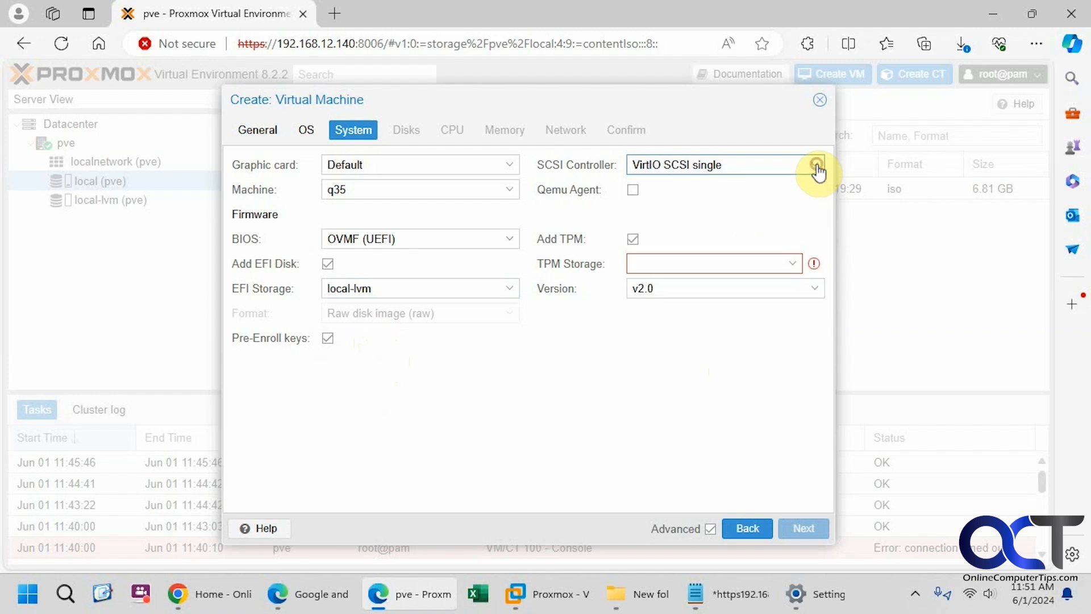
left_click(792, 264)
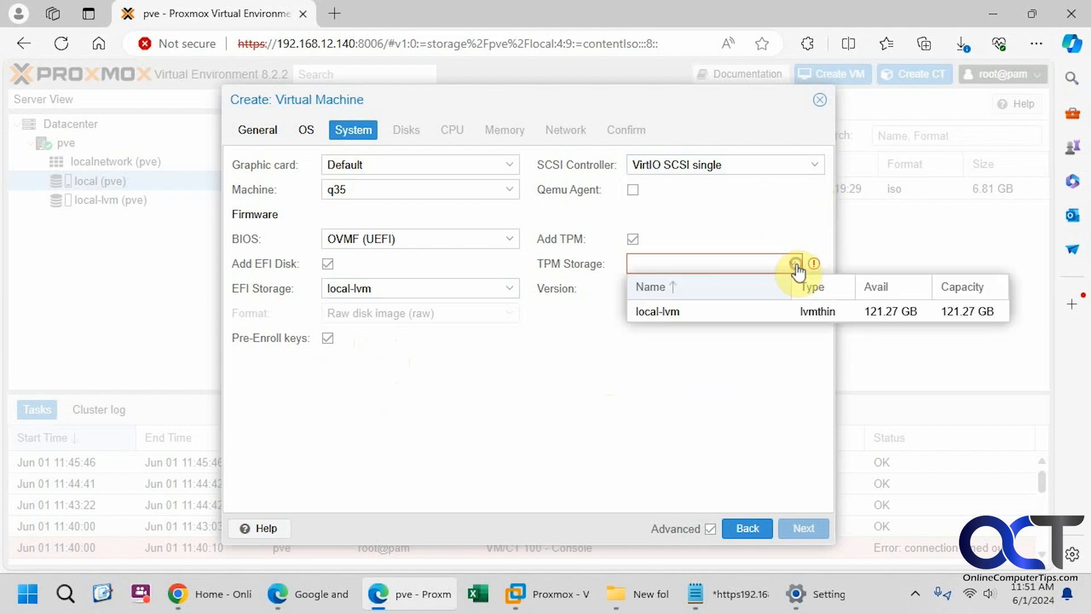
left_click(678, 314)
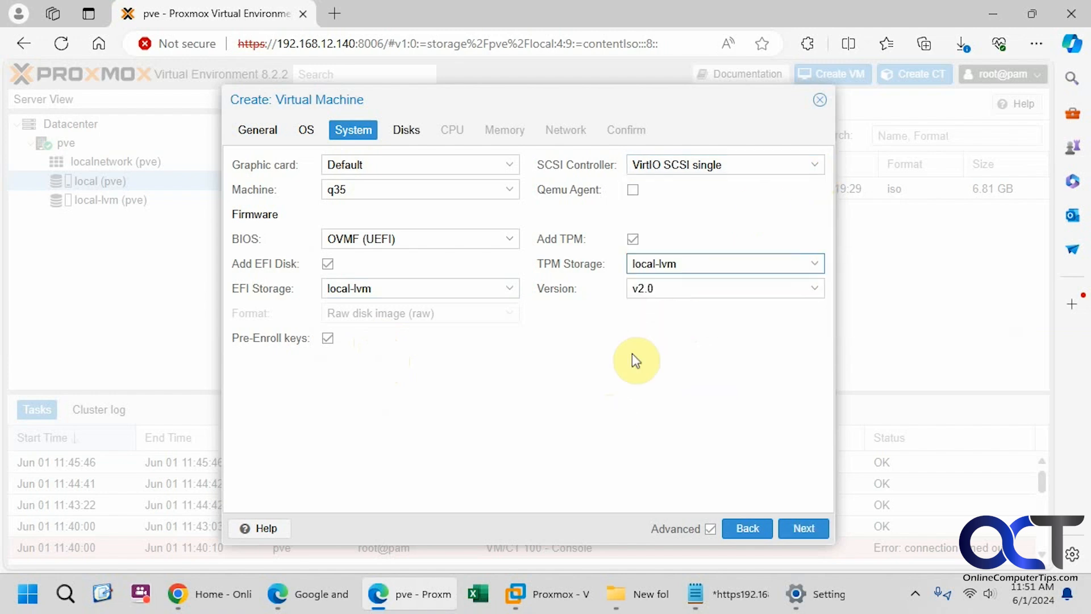
left_click(714, 291)
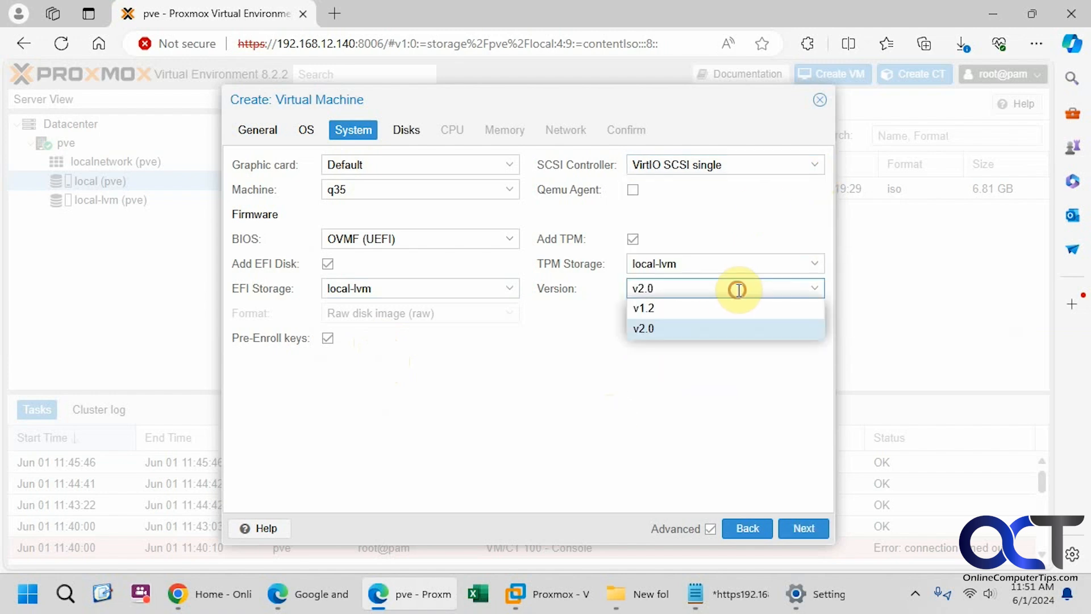
left_click(721, 325)
Set the VM's disk size to 60 GiB
left_click(803, 528)
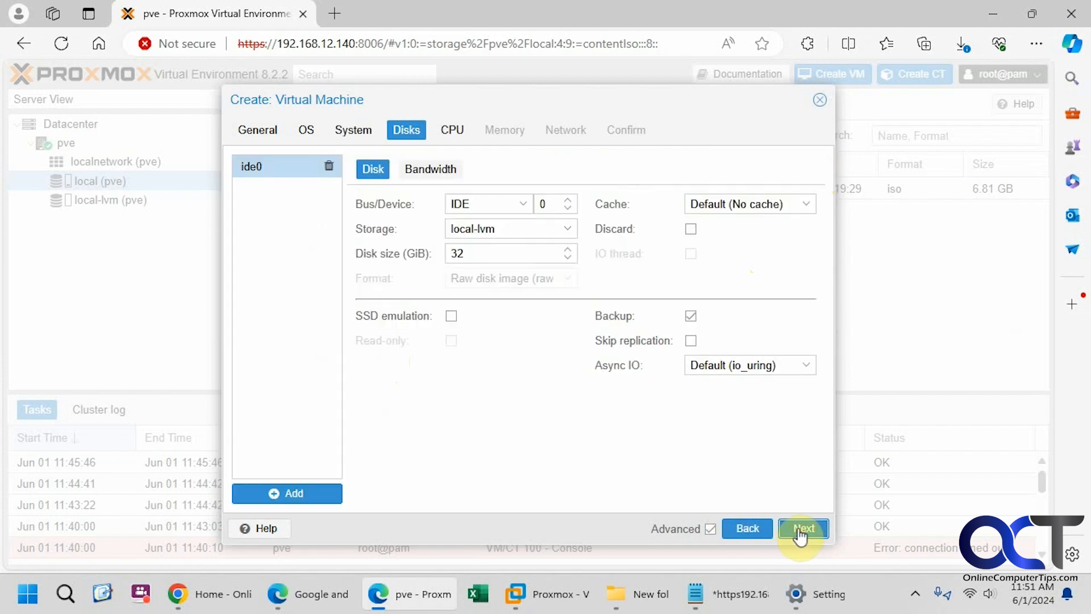
double_click(474, 253)
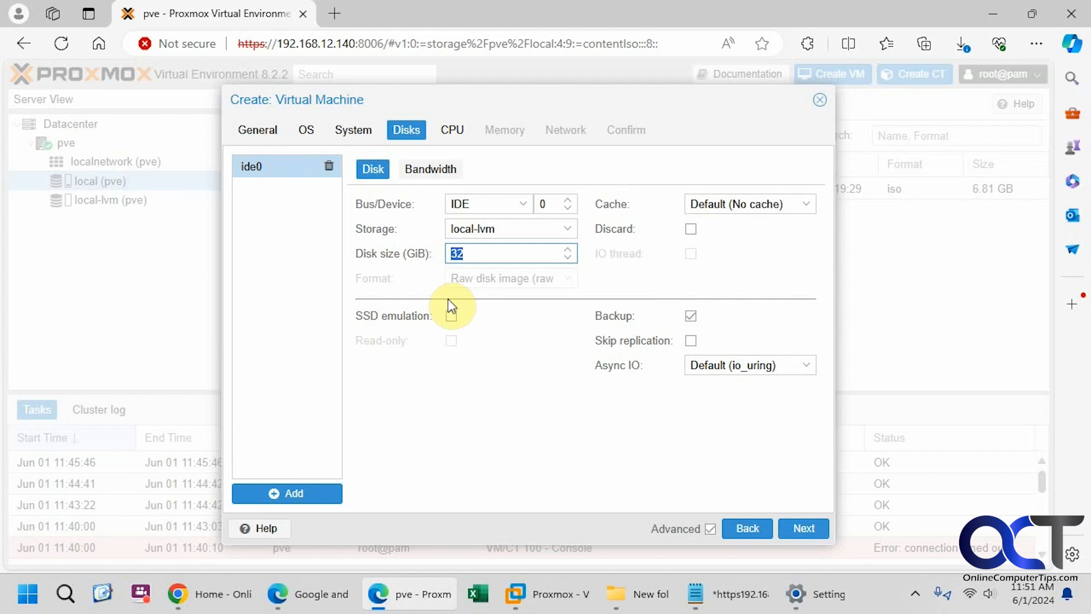
type("60")
left_click(411, 169)
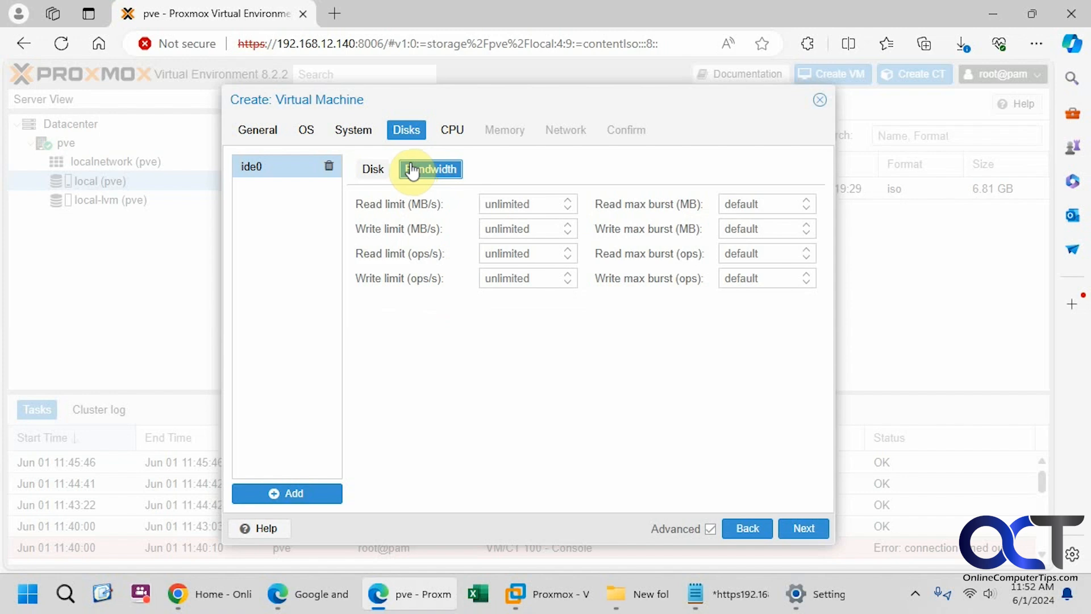
left_click(372, 169)
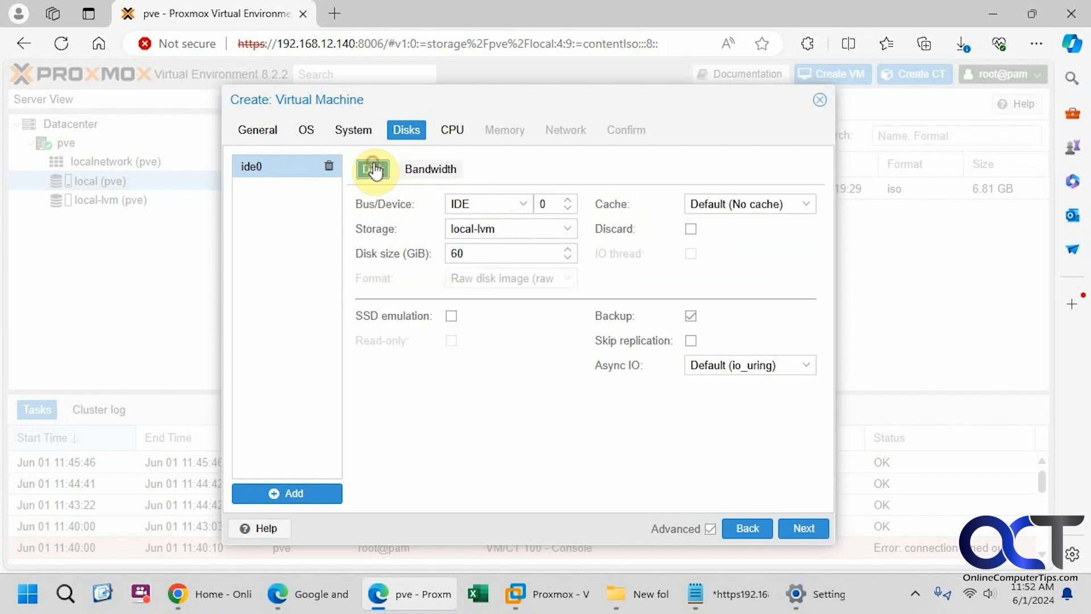
Raise the CPU core count from 1 to 2
left_click(798, 529)
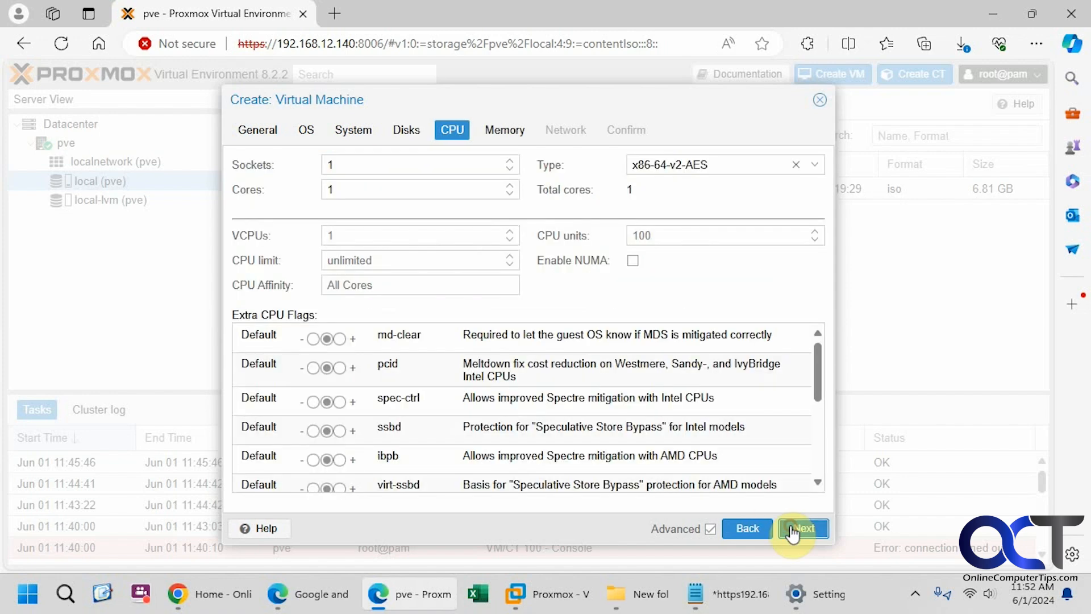
left_click(509, 184)
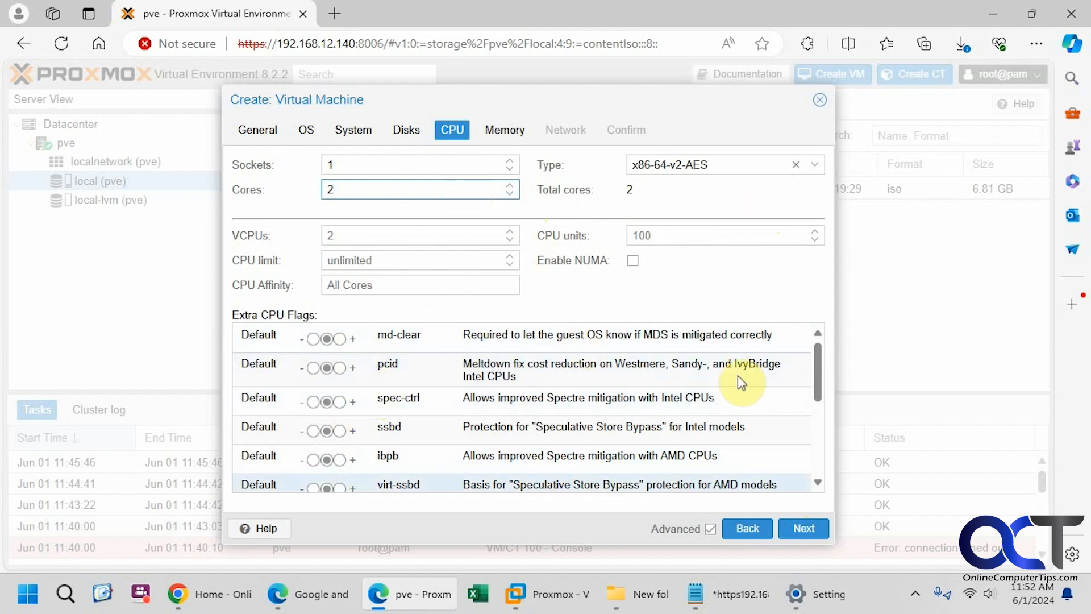
left_click(801, 524)
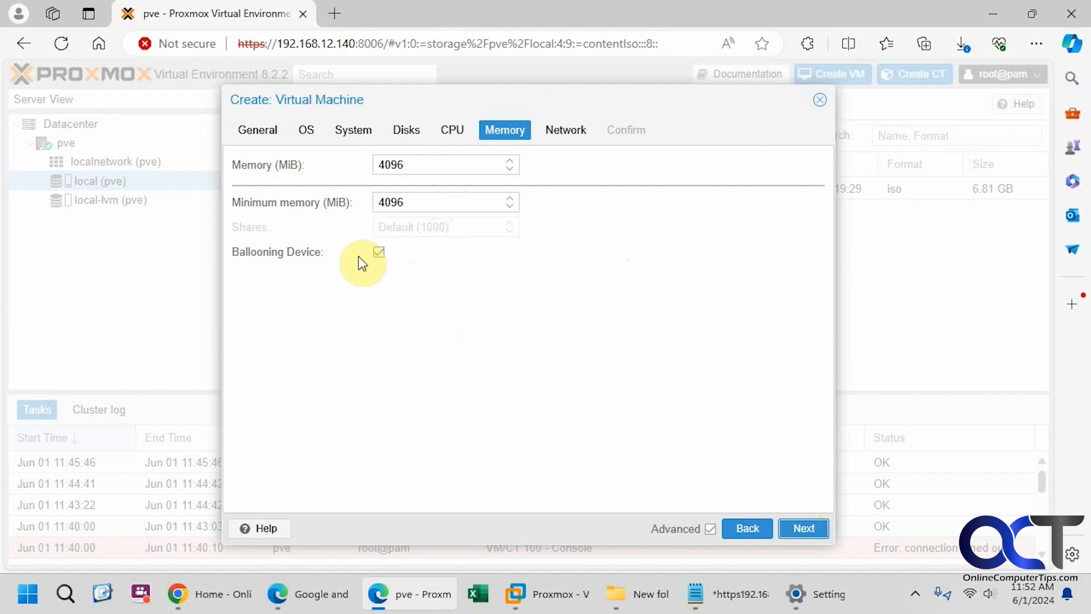
Keep bridge vmbr0 with the Intel E1000 model and review the Confirm summary
left_click(806, 529)
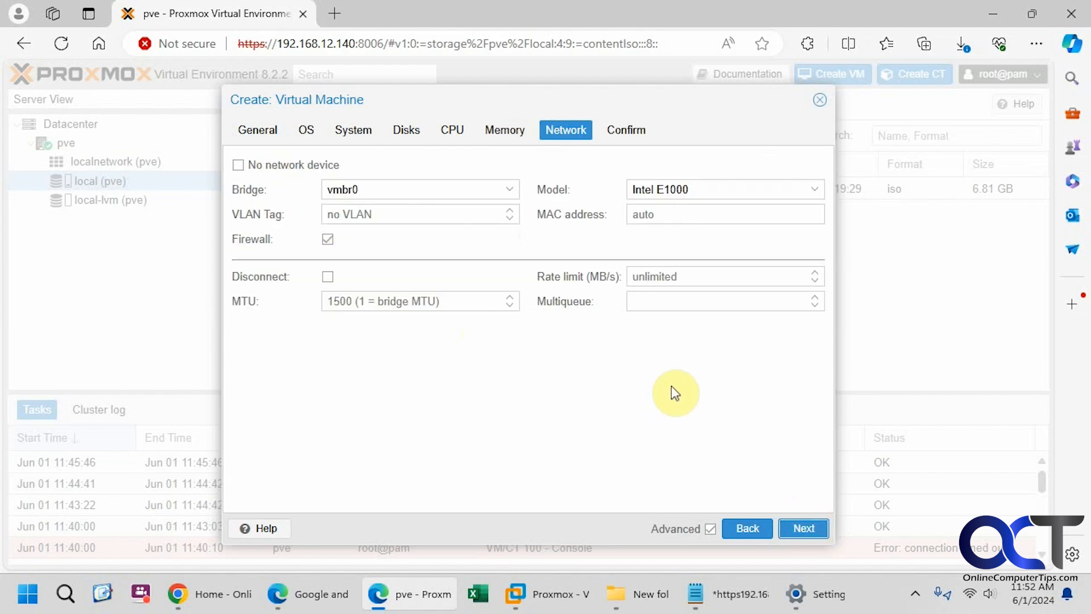
left_click(509, 191)
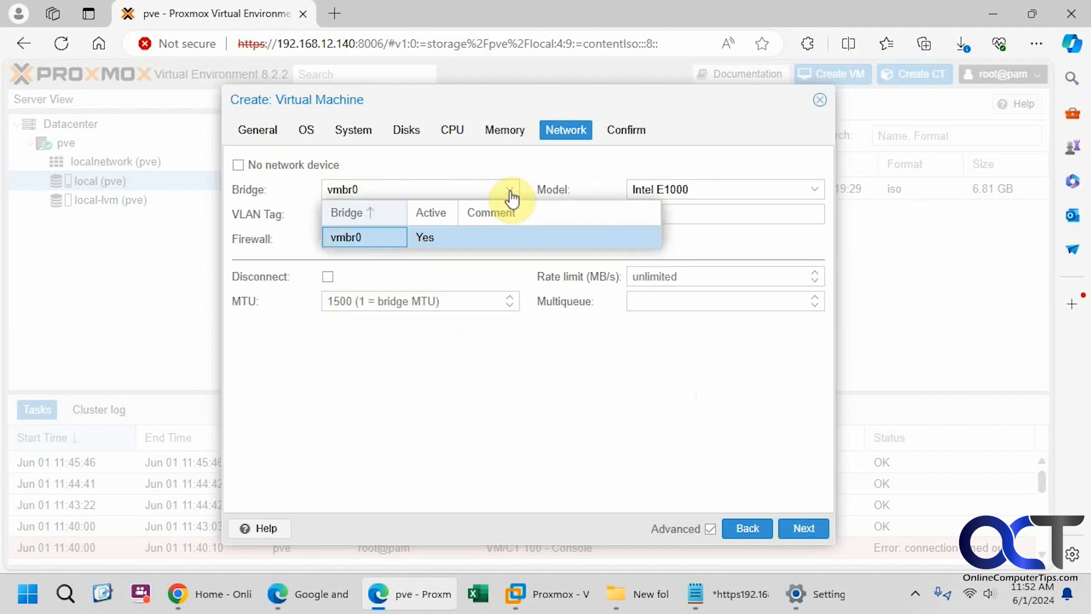
left_click(510, 194)
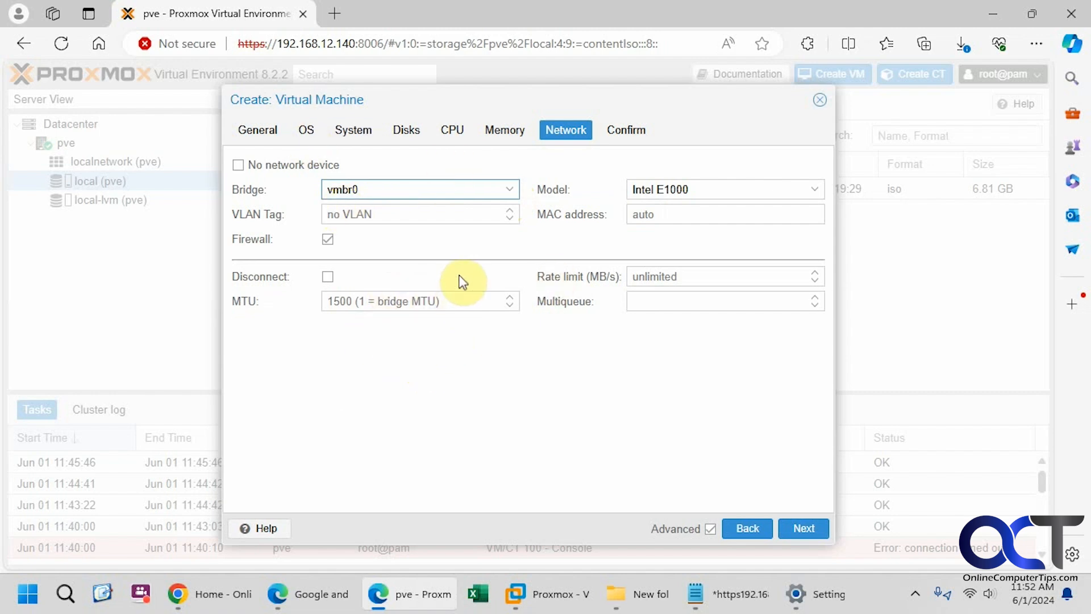
left_click(814, 193)
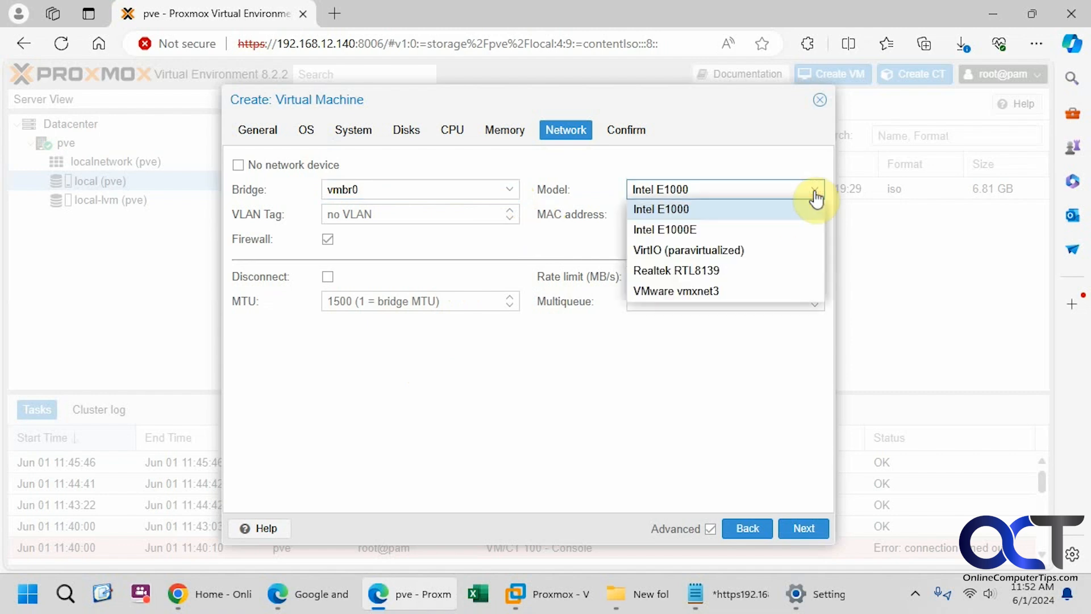
left_click(815, 196)
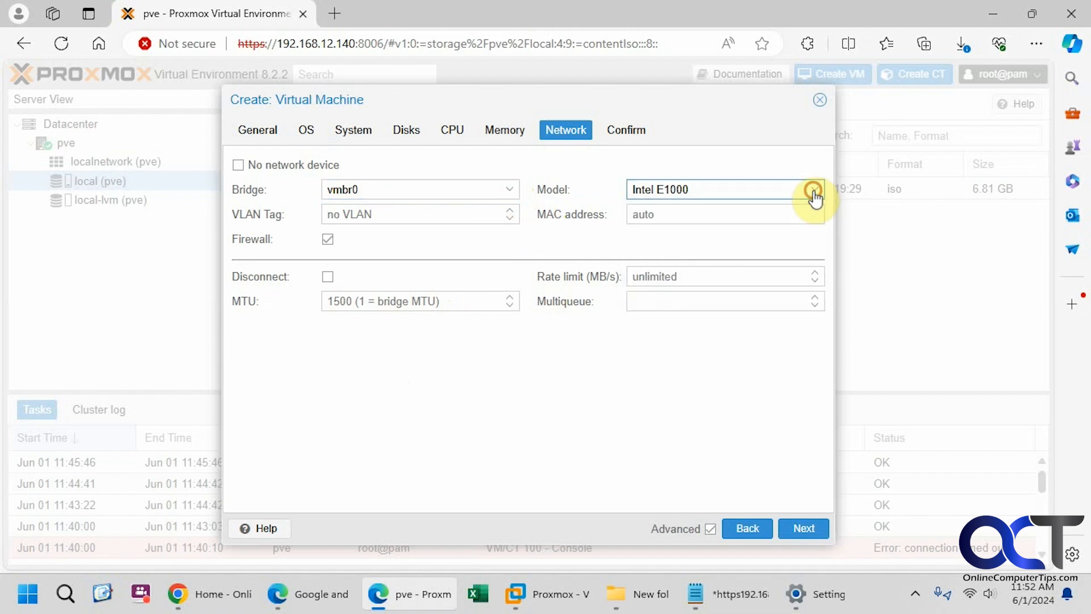
left_click(803, 527)
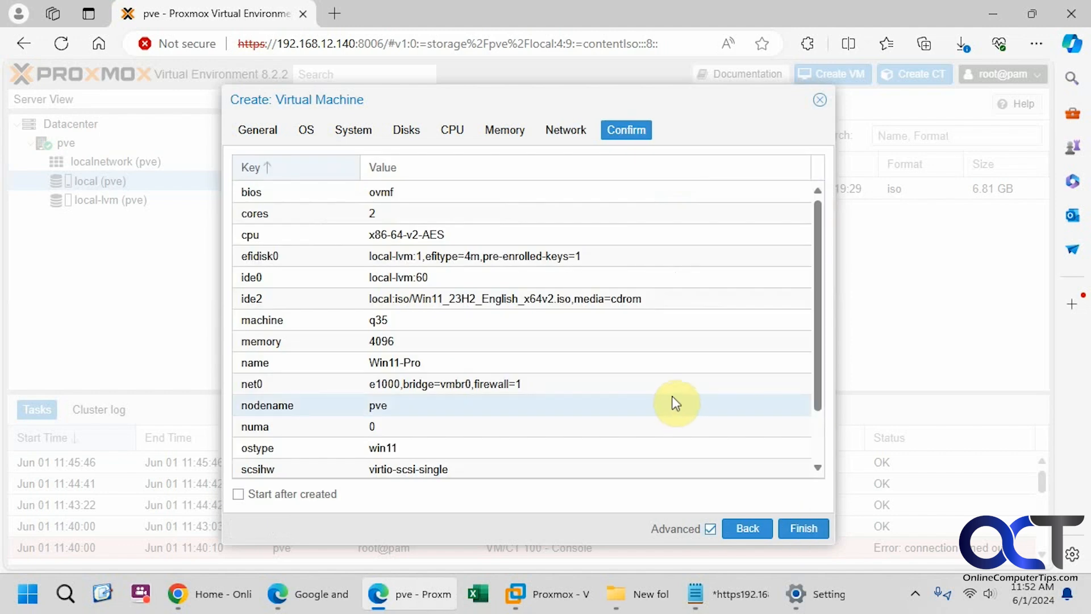
Finish creating VM 100 and open Win11-Pro's console from the pve node tree
left_click(803, 528)
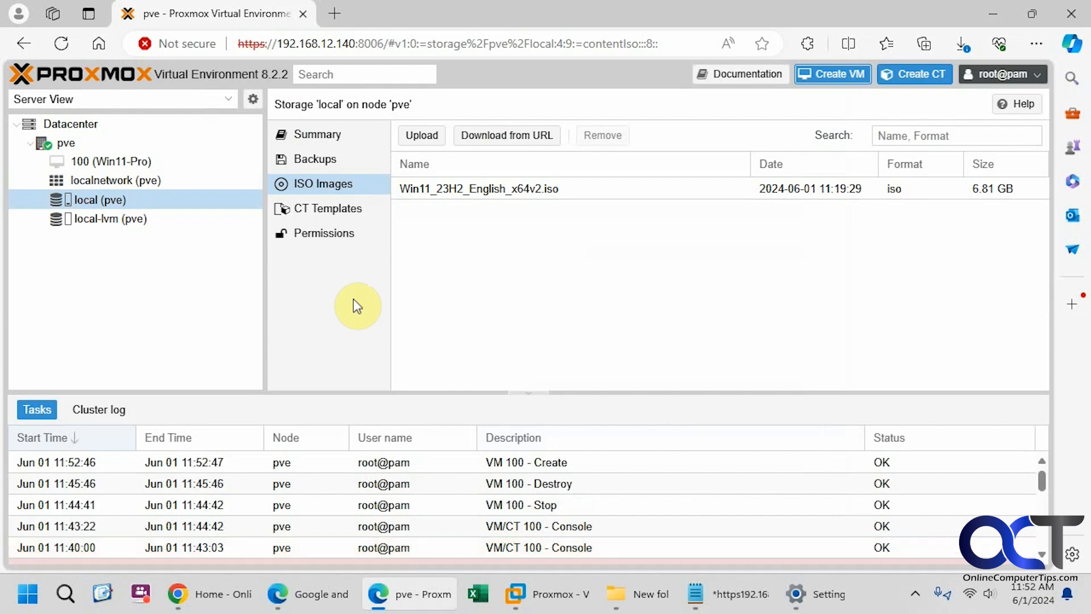
left_click(73, 140)
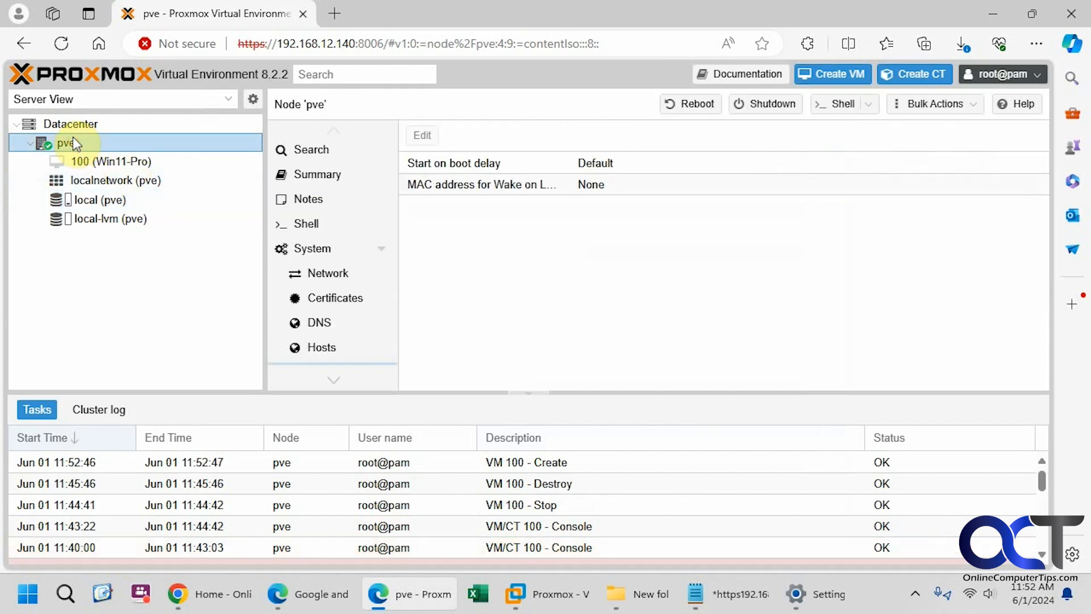
left_click(99, 161)
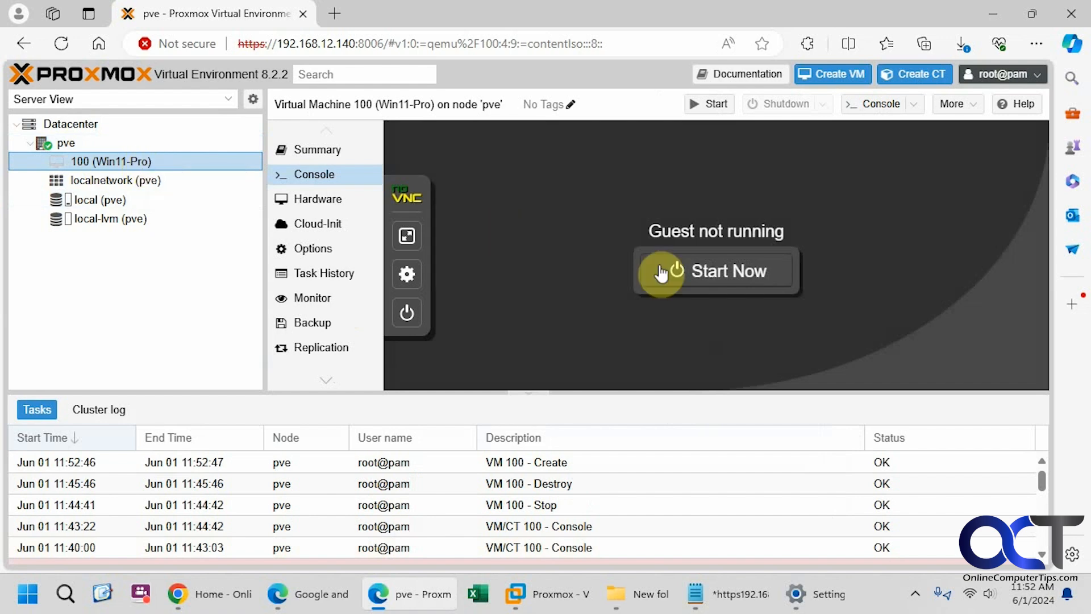
Try starting Win11-Pro from its console; the start fails with a KVM error
left_click(719, 278)
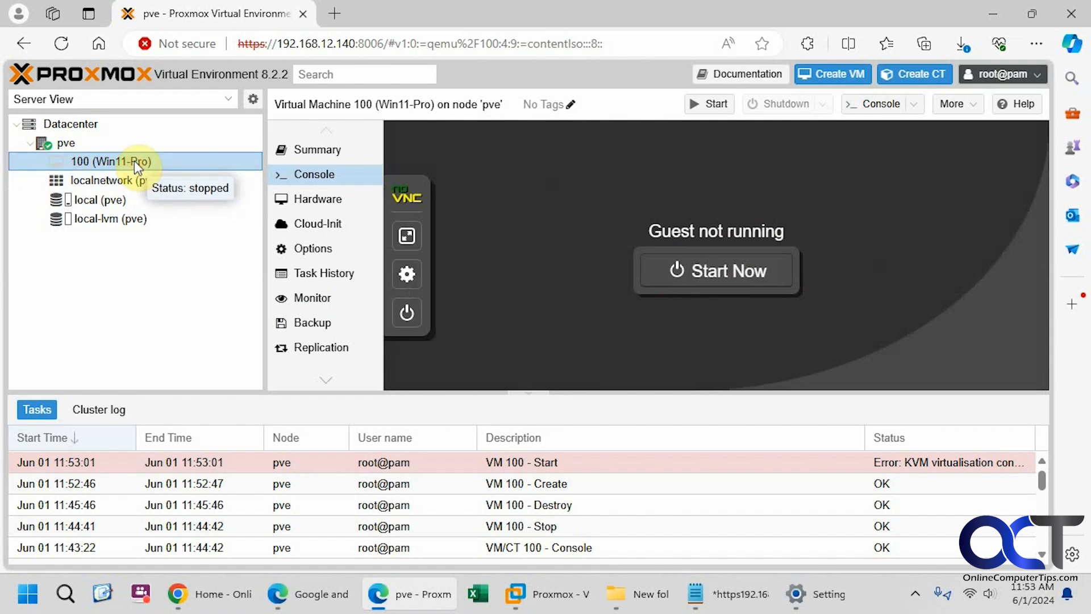
Set KVM hardware virtualization to No in Win11-Pro's Options and return to its console
left_click(317, 252)
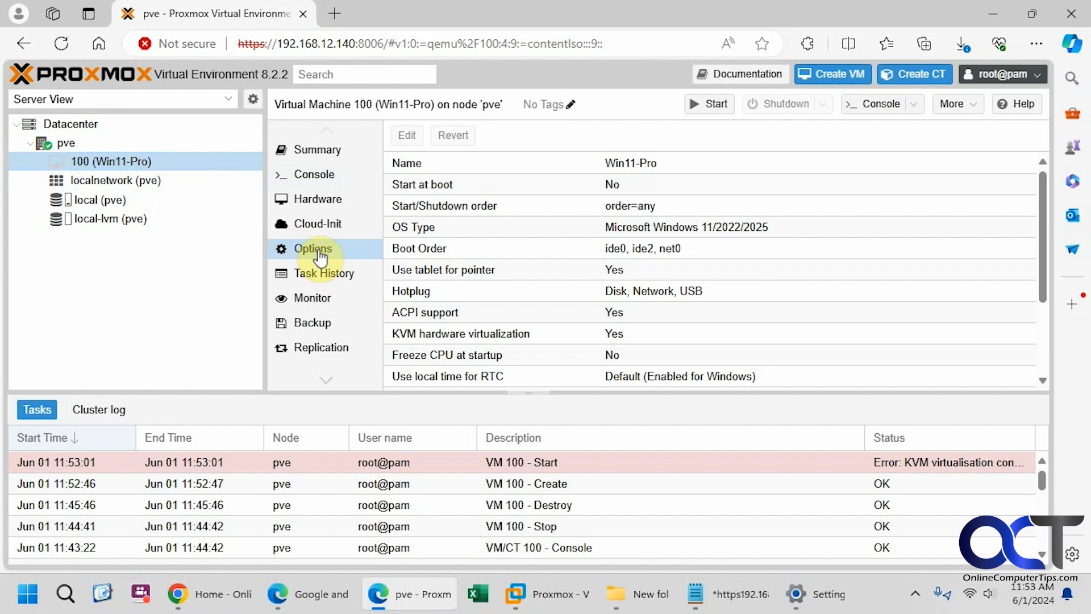
left_click(472, 333)
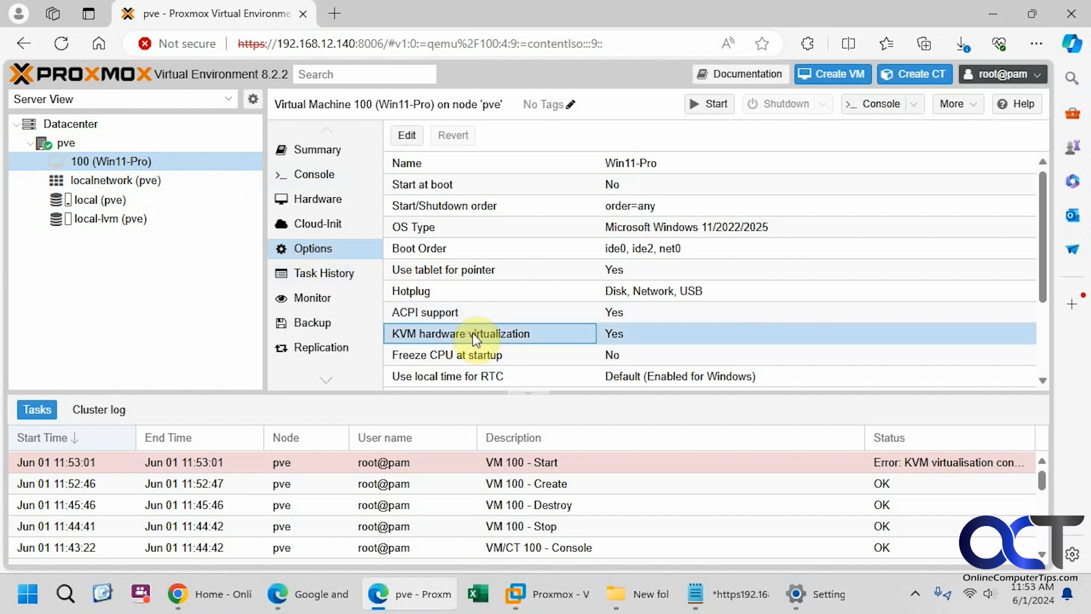
double_click(475, 335)
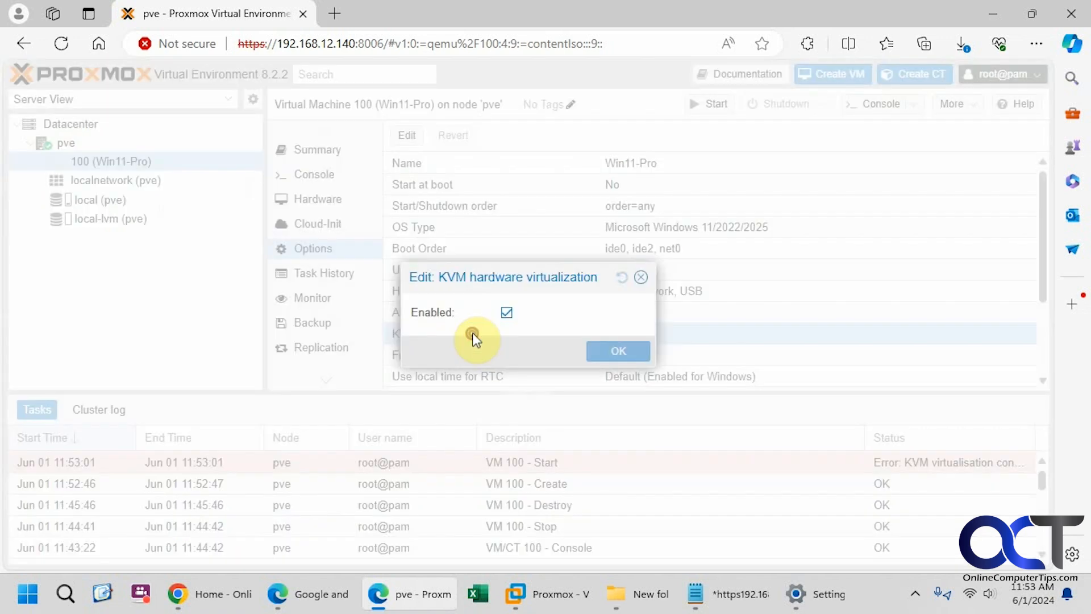
left_click(506, 312)
left_click(597, 349)
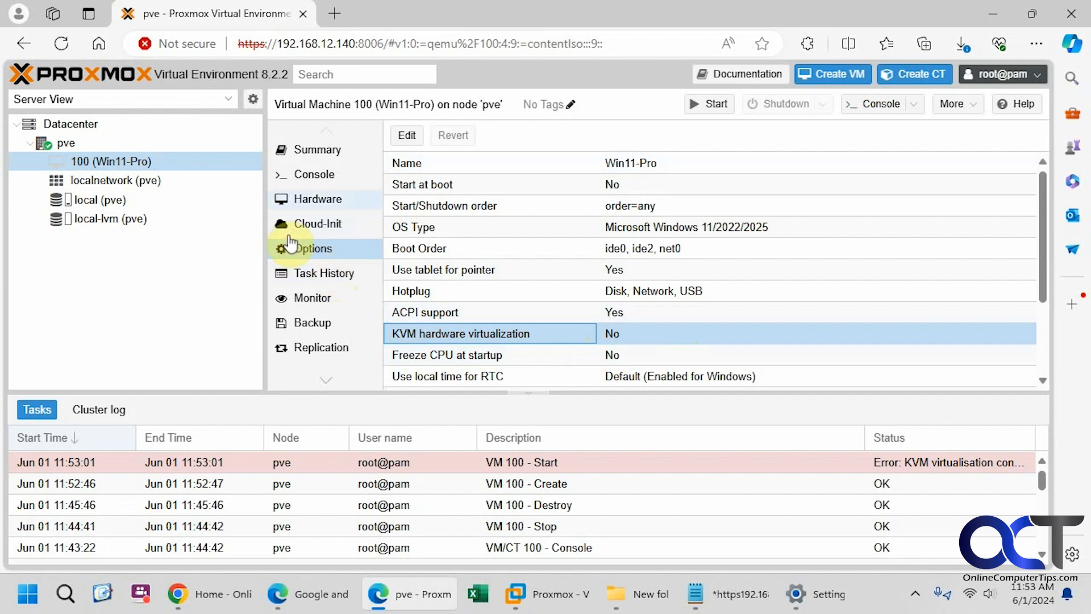
left_click(314, 178)
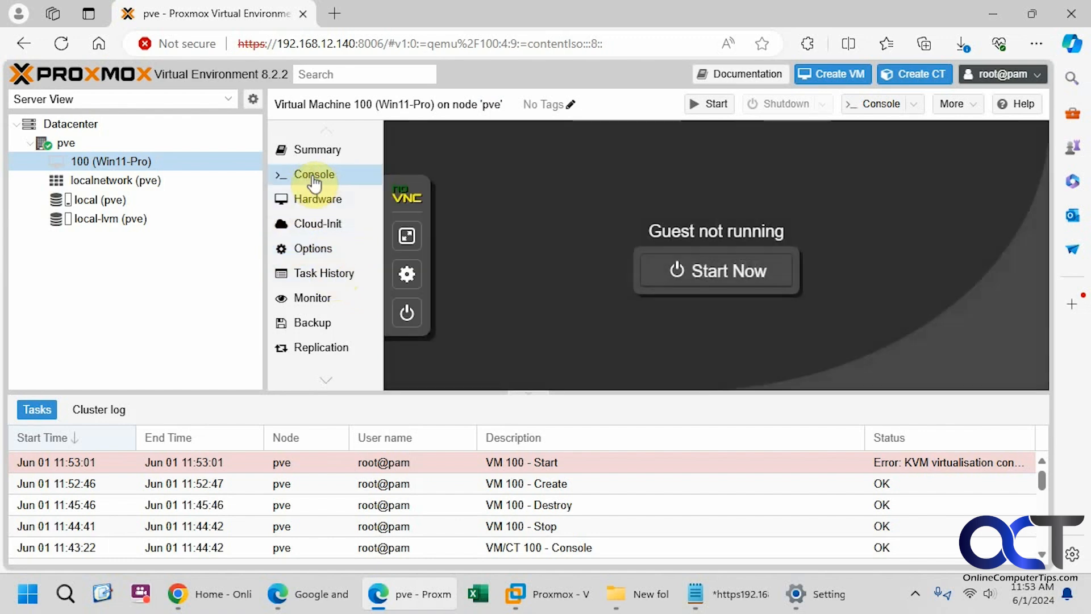
Start the Win11-Pro VM, boot it from the install disc, and enlarge the console panel
left_click(703, 279)
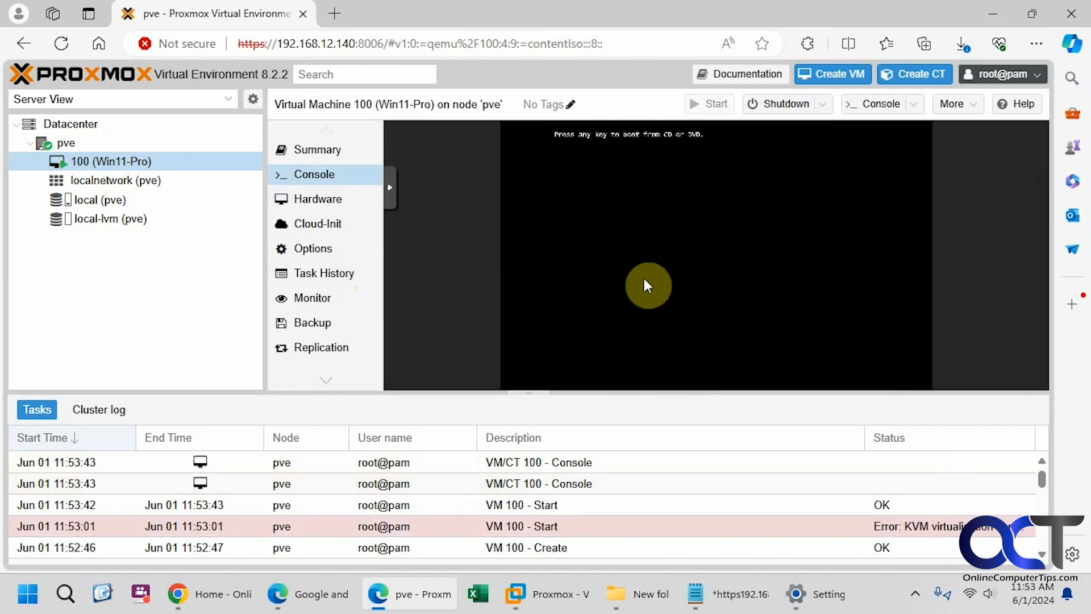
key("Return")
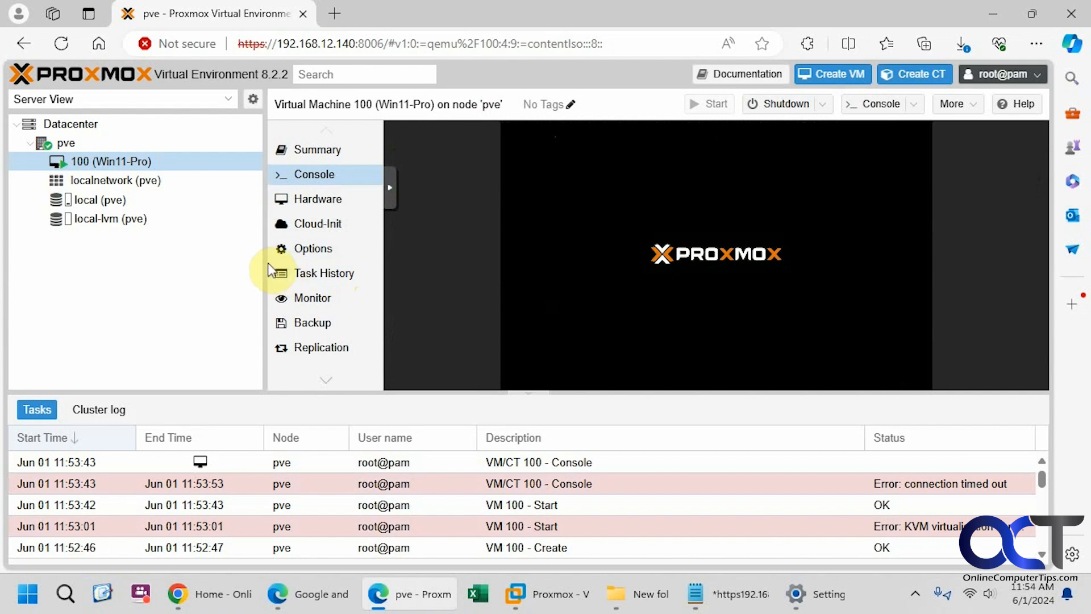
left_click_drag(266, 262, 193, 261)
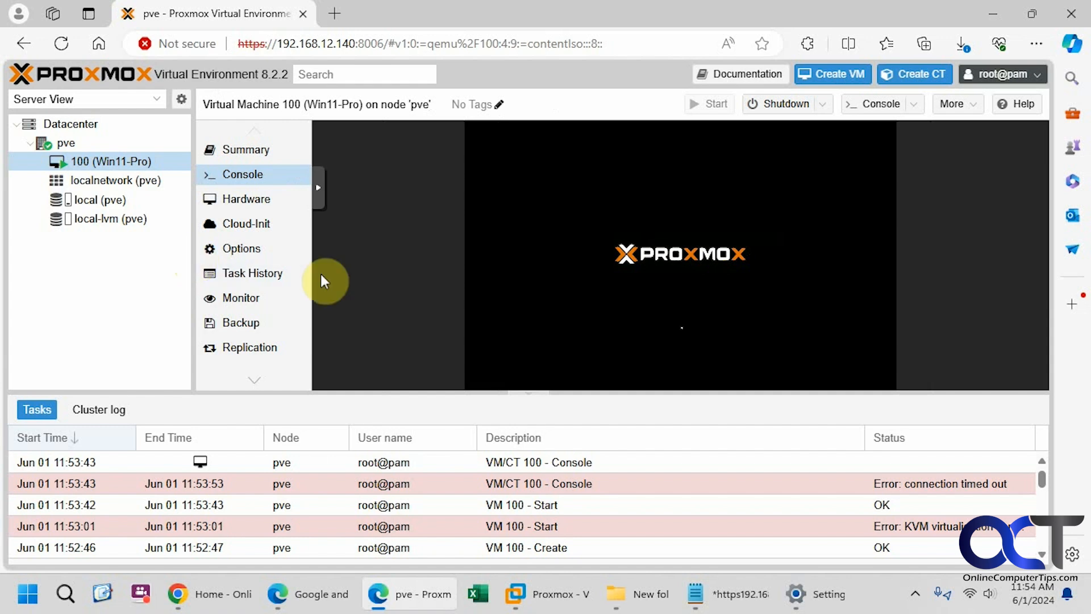
left_click_drag(652, 392, 648, 476)
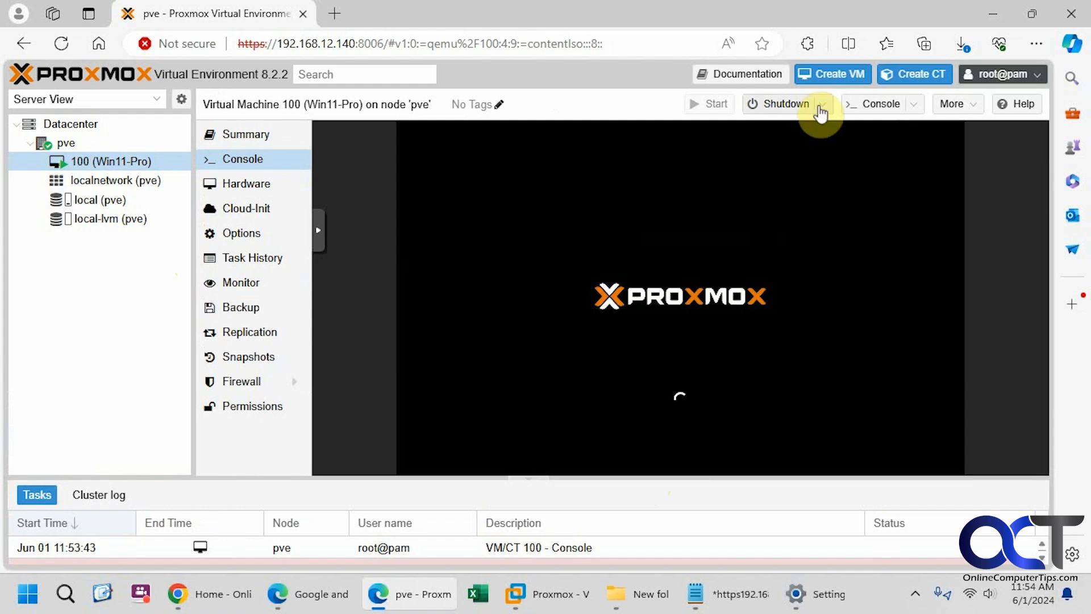
Check the Shutdown, Console and More dropdown options while Windows 11 installs to the desktop
left_click(821, 108)
left_click(817, 108)
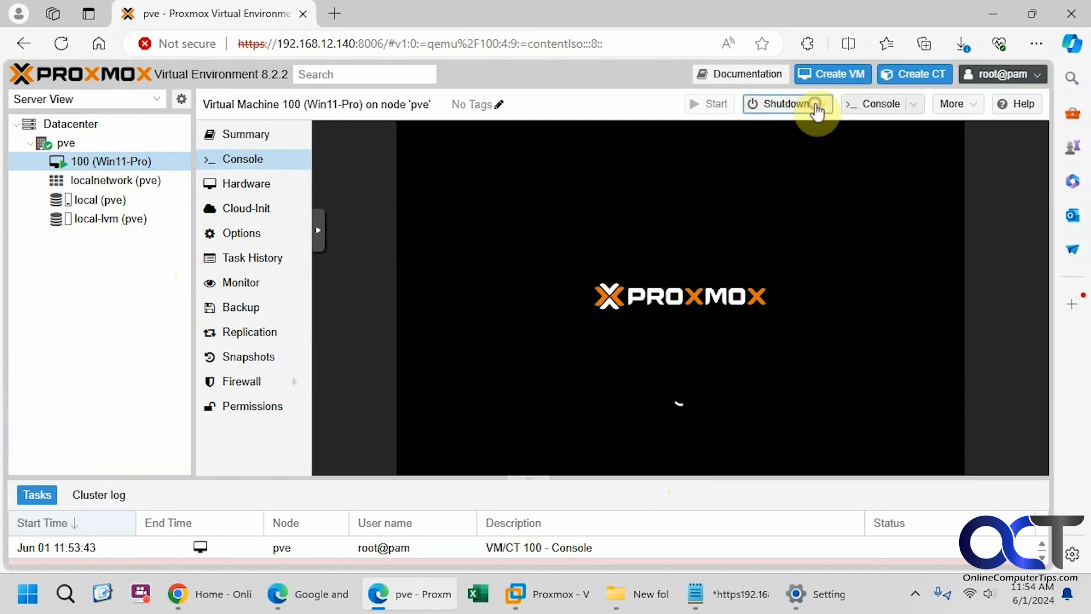
left_click(912, 105)
left_click(912, 106)
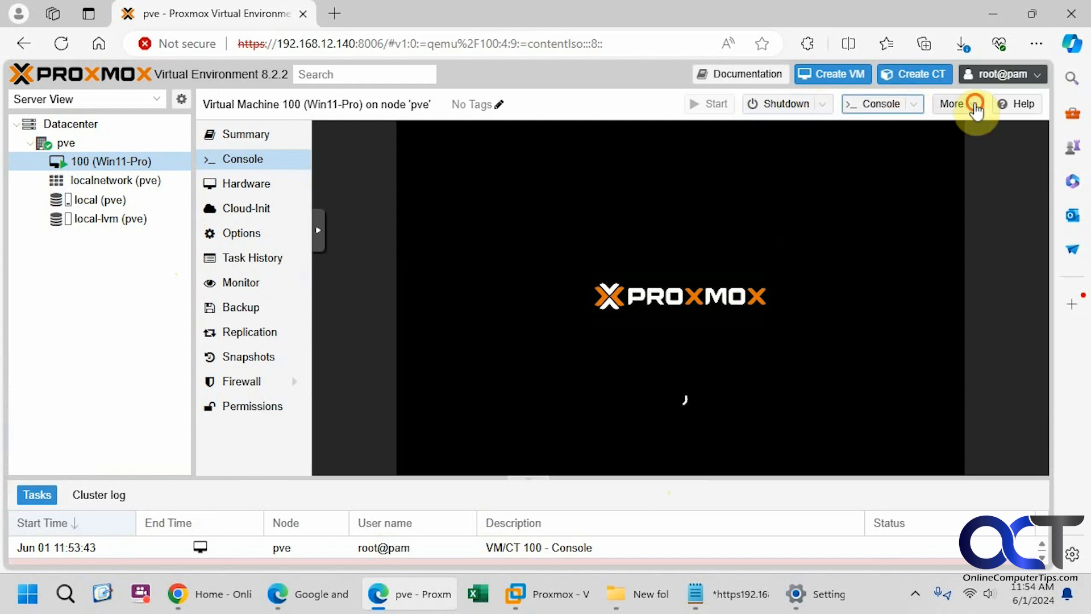
left_click(976, 106)
left_click(974, 106)
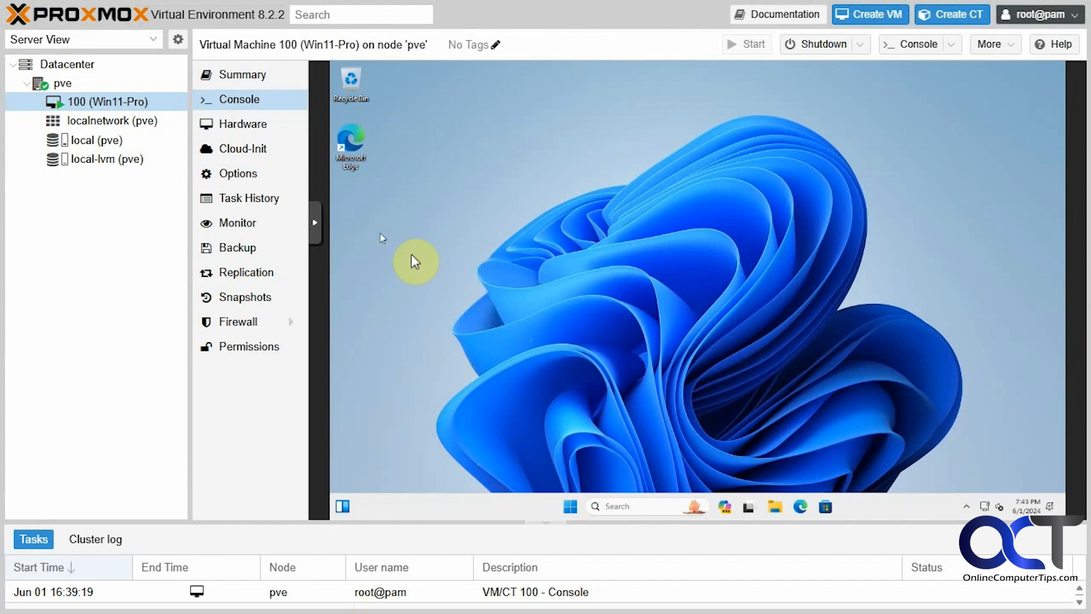
Review the VM's Summary usage, then show its hardware list with 4.00 GiB memory and 60G disk
left_click(257, 78)
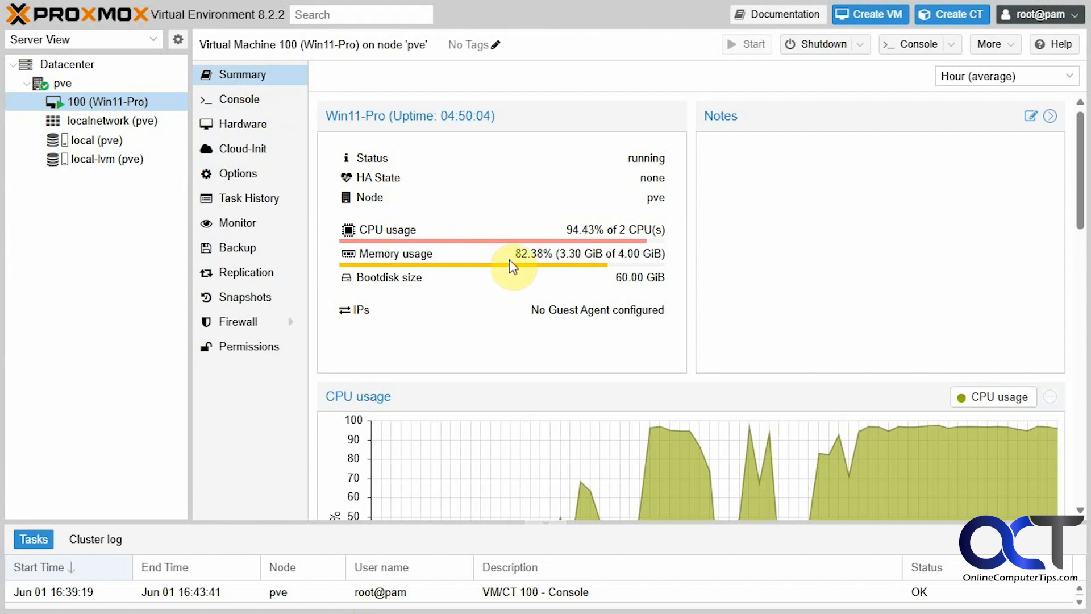
left_click(247, 125)
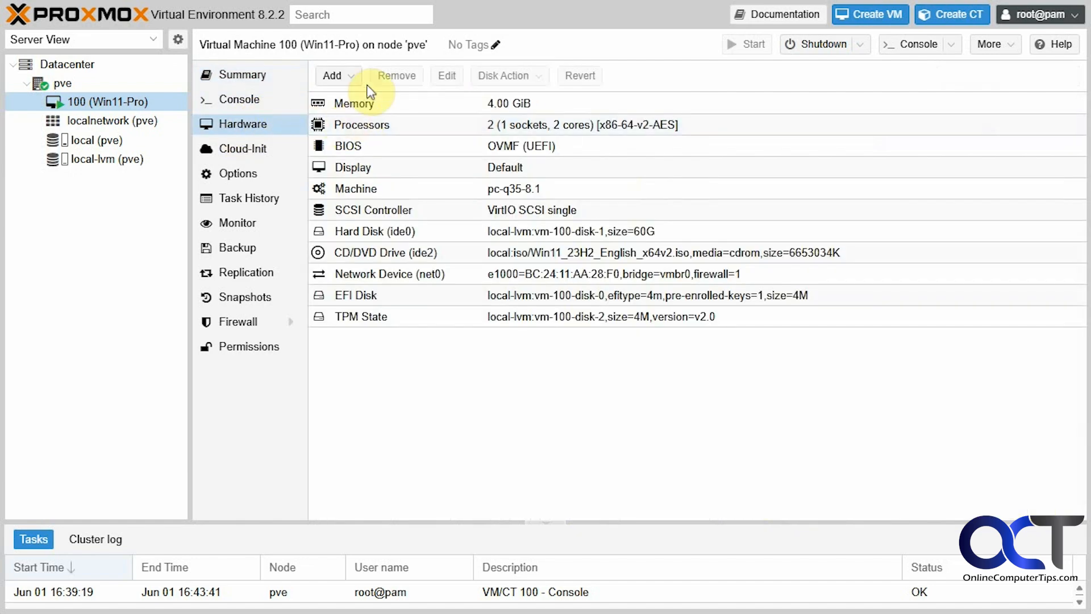
Inspect the Processors settings without changing them, then show the VM's Options table
left_click(526, 126)
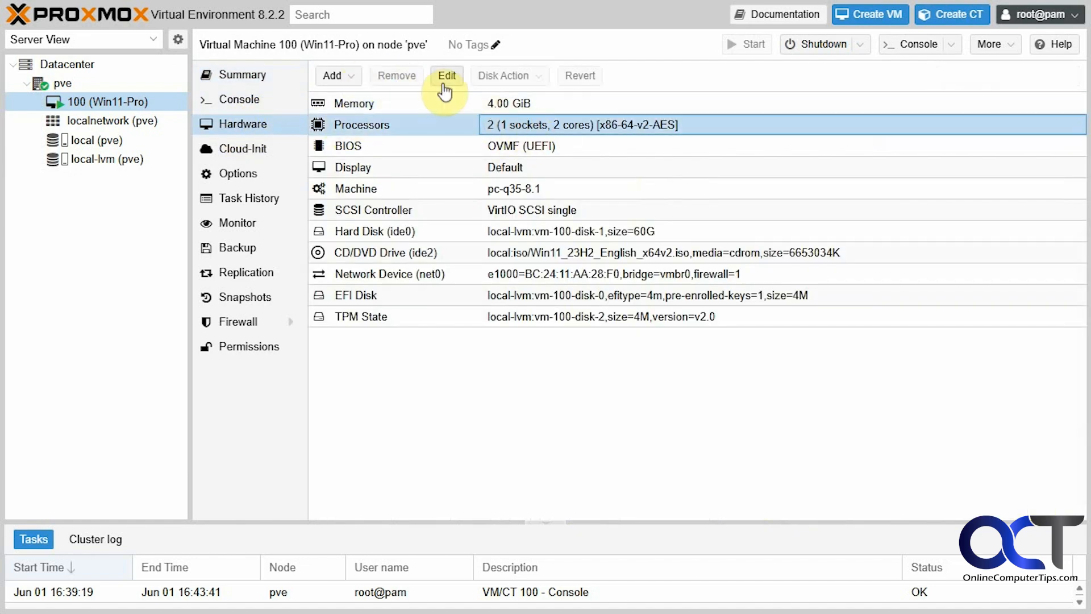
left_click(445, 78)
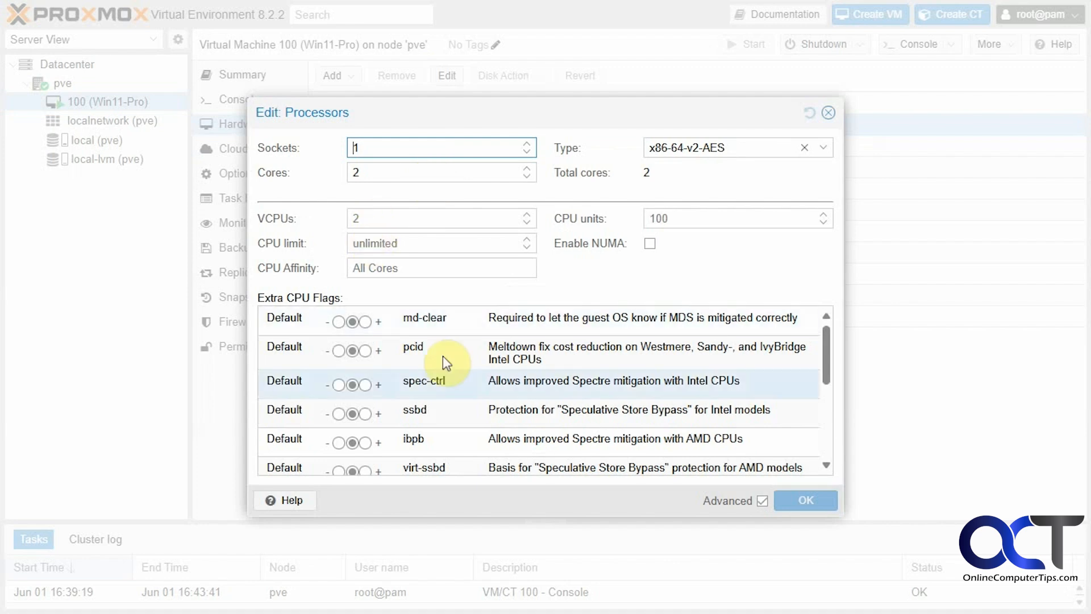
left_click(828, 114)
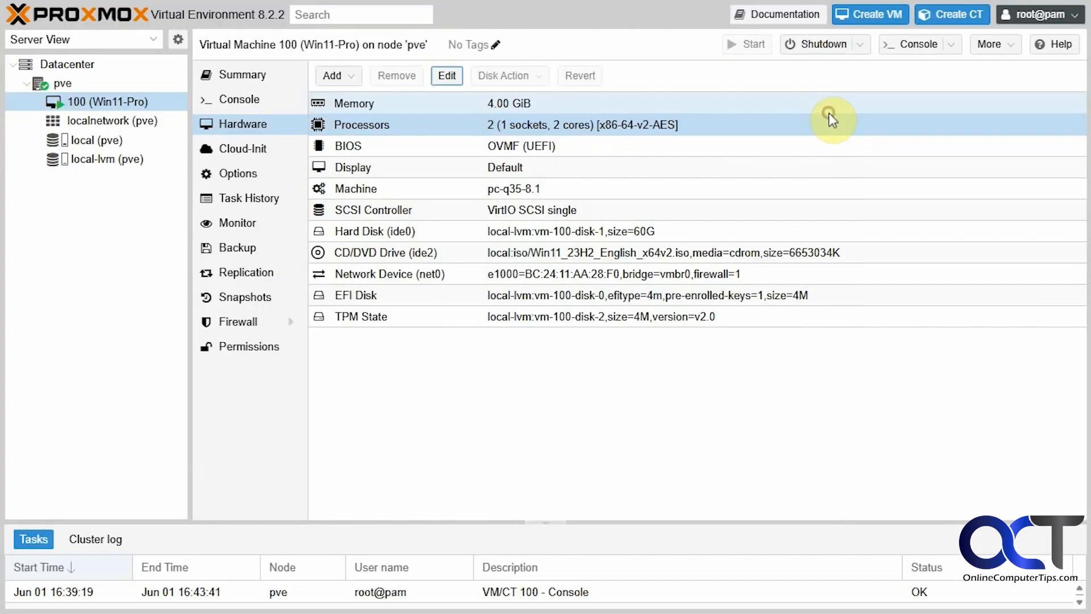
left_click(249, 174)
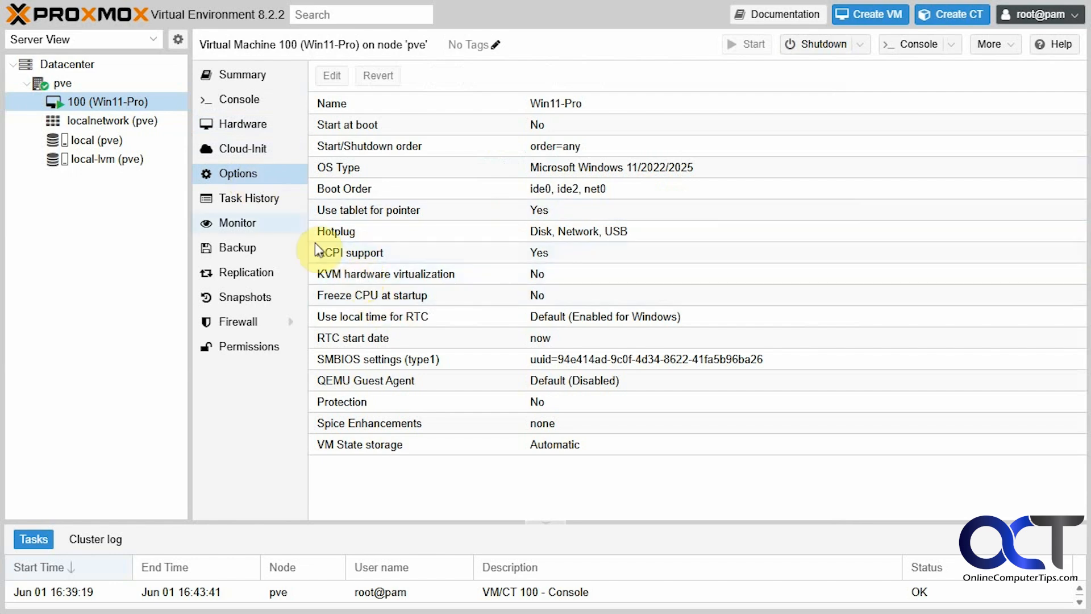
Look through the Task History, Monitor, Backup and Replication pages, ending on the Snapshots list
left_click(274, 204)
left_click(244, 222)
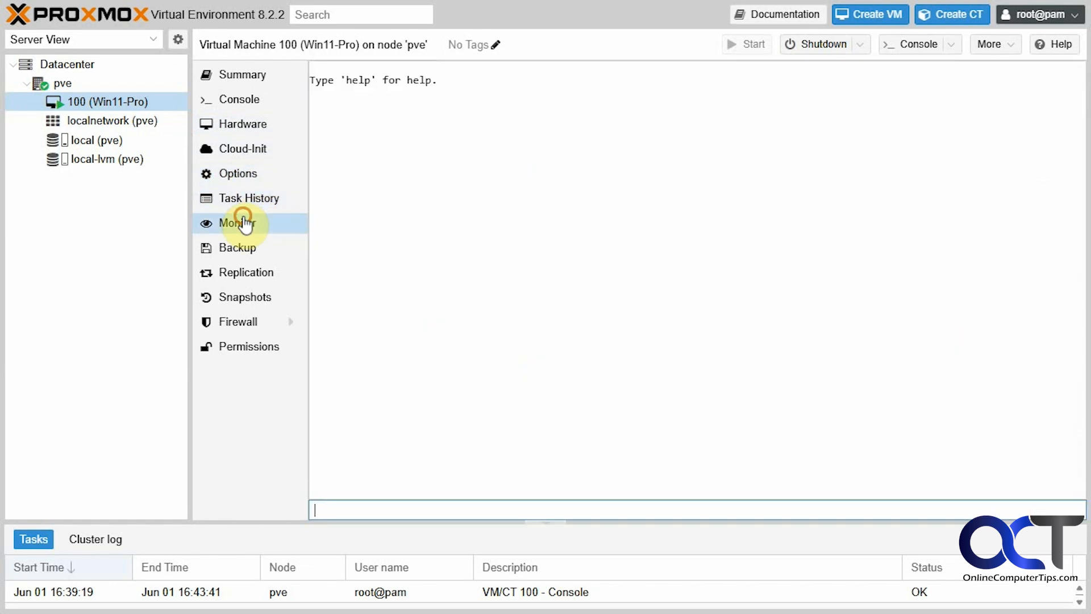
left_click(248, 248)
left_click(255, 275)
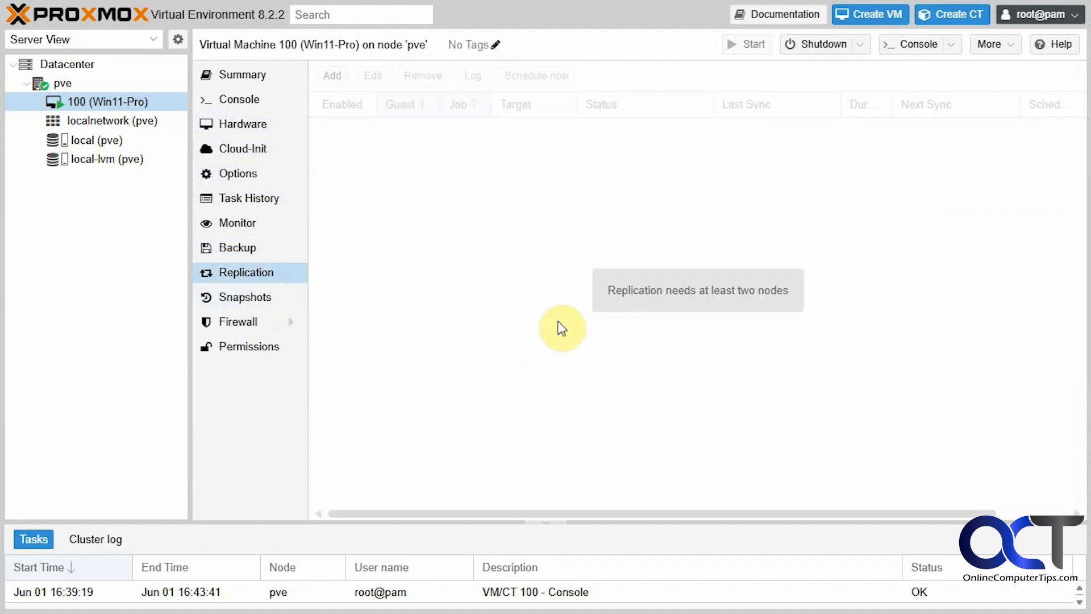
left_click(259, 302)
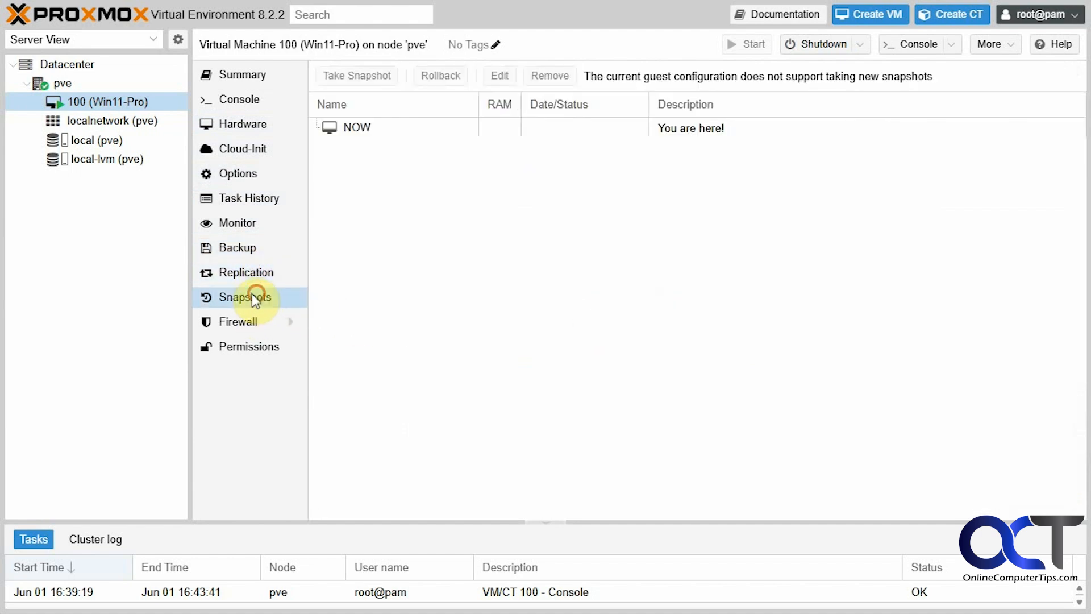